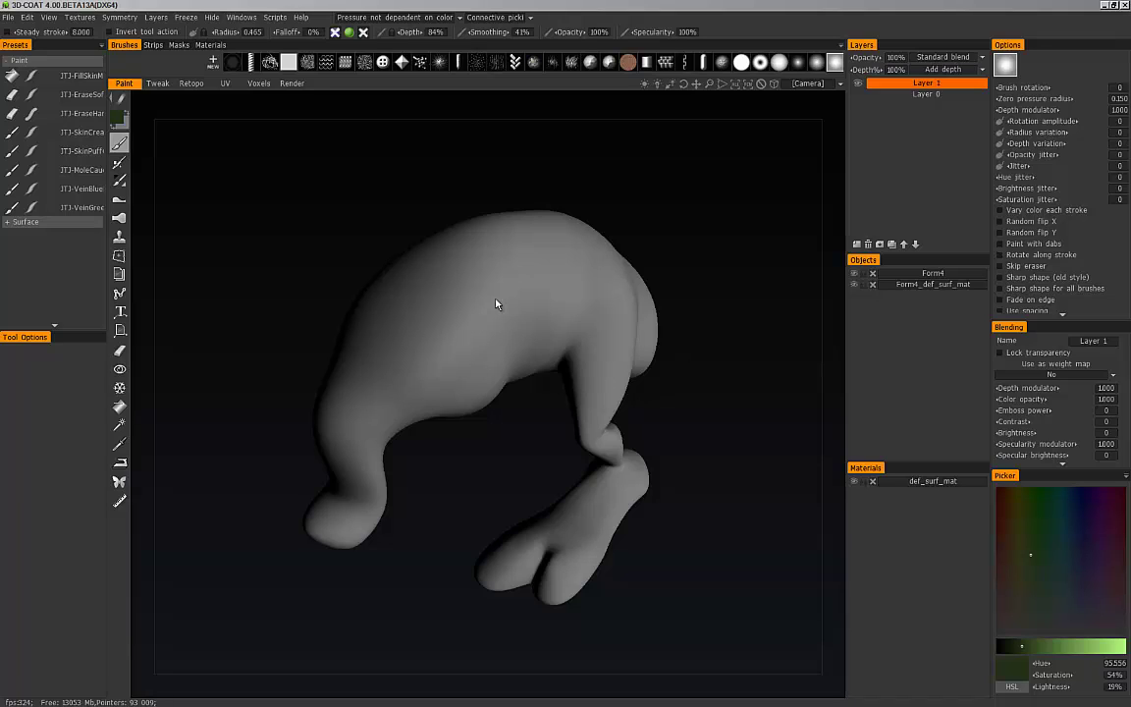
Bring up the quick tool and color palette over the model and dismiss it.
{"action": "middle_click_drag", "start_coordinate": [458, 304], "coordinate": [488, 309]}
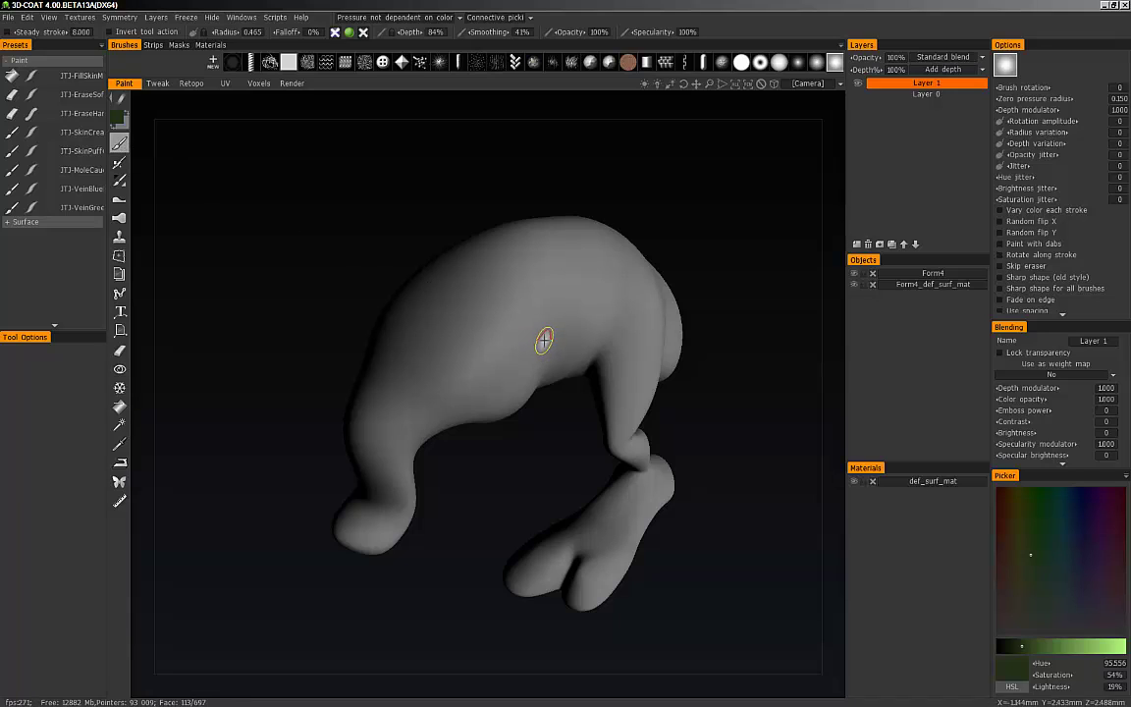
{"action": "key", "text": "space"}
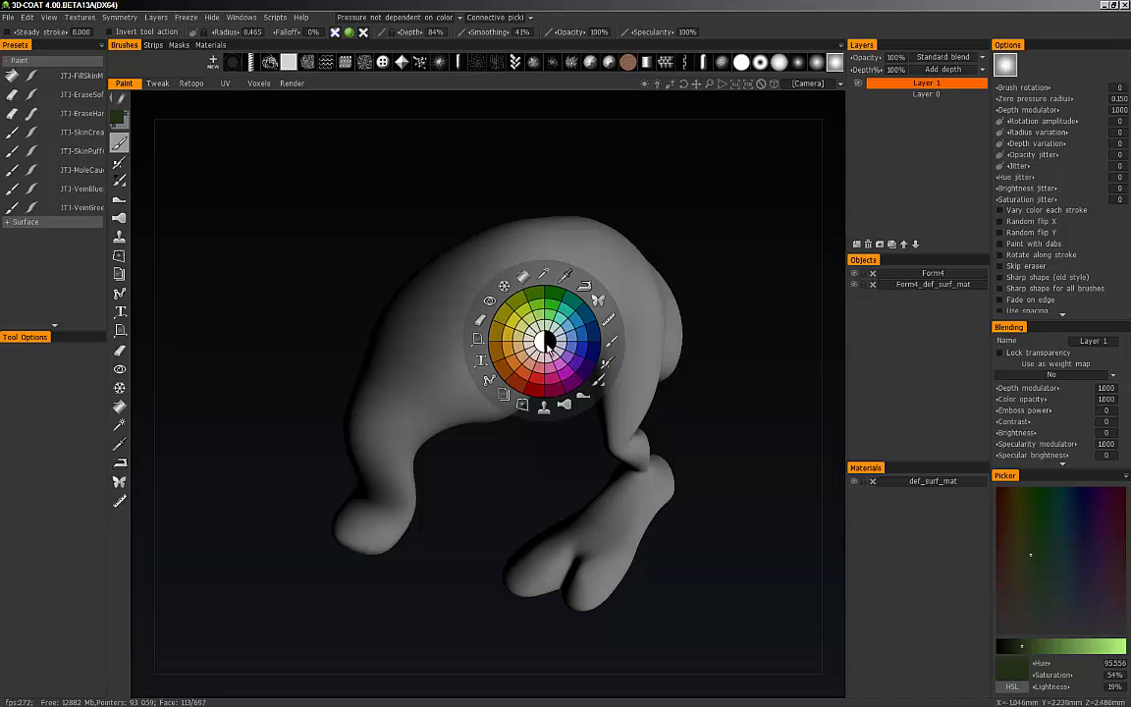
{"action": "left_click", "coordinate": [614, 344]}
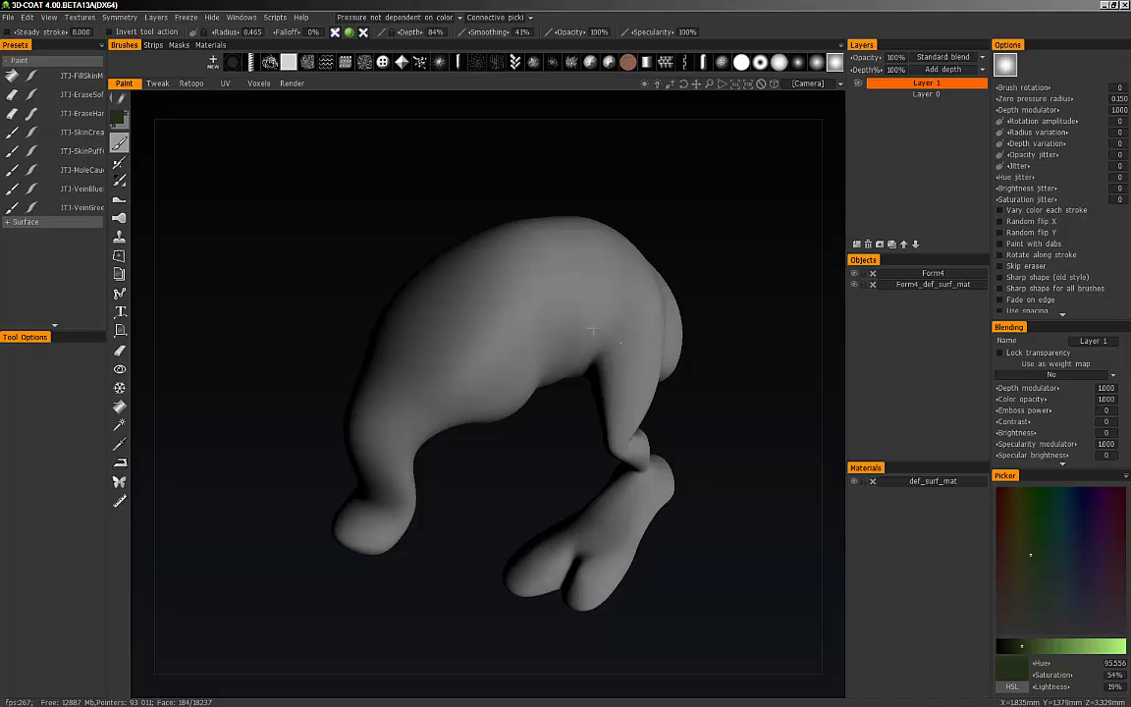
Add a new paint layer above Layer 1, keeping Layer 1 as the active painting layer.
{"action": "middle_click_drag", "start_coordinate": [656, 360], "coordinate": [647, 375]}
{"action": "left_click_drag", "start_coordinate": [562, 329], "coordinate": [459, 331], "text": "alt"}
{"action": "right_click_drag", "start_coordinate": [459, 331], "coordinate": [549, 405], "text": "alt"}
{"action": "left_click_drag", "start_coordinate": [549, 405], "coordinate": [544, 381], "text": "alt"}
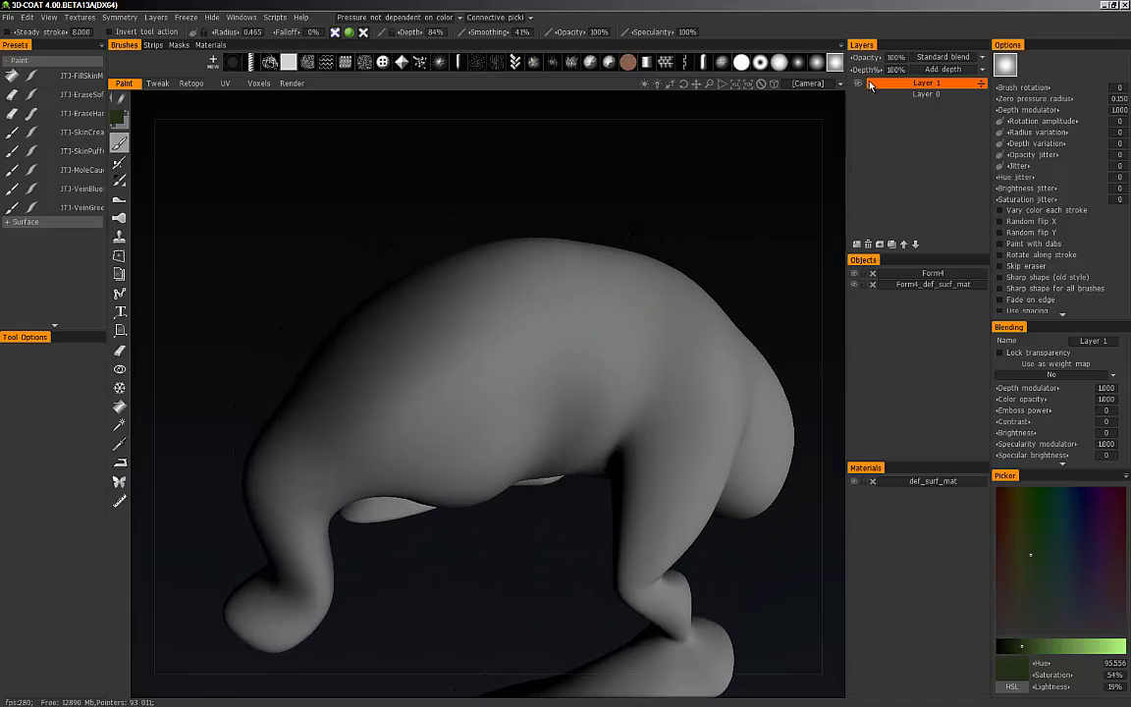
{"action": "left_click", "coordinate": [857, 245]}
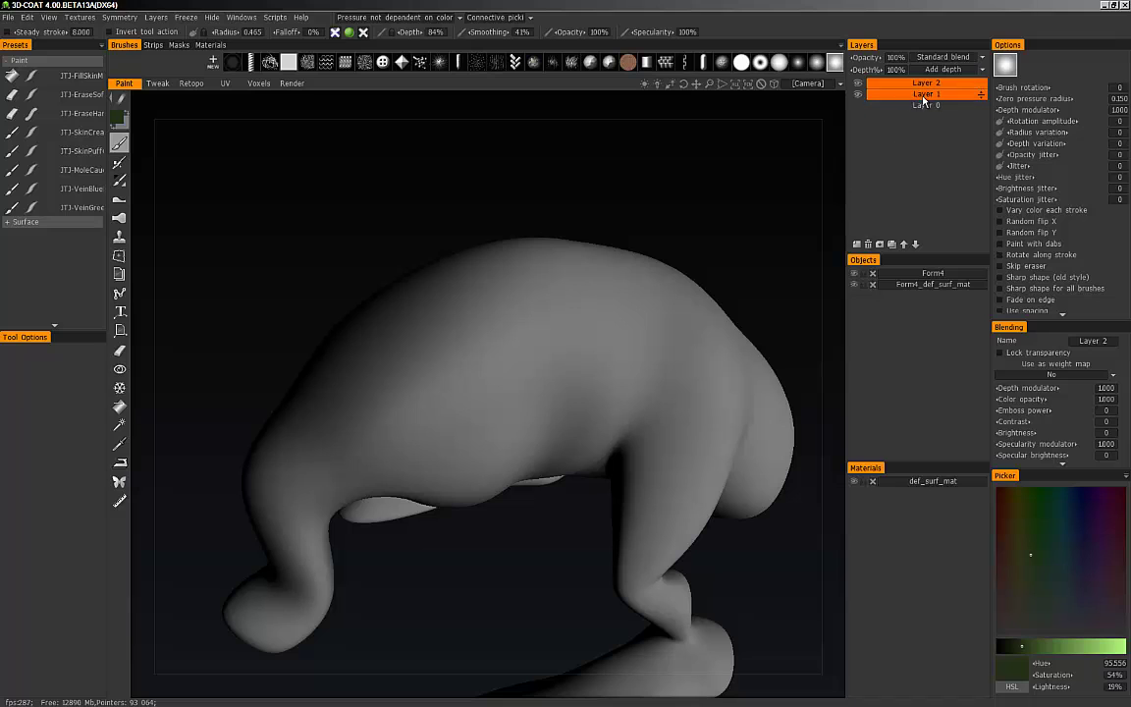
{"action": "left_click", "coordinate": [923, 96]}
Paint a broad dark green patch with overlapping soft brush strokes on one flank of the creature's body.
{"action": "left_click_drag", "start_coordinate": [543, 313], "coordinate": [566, 345], "text": "alt"}
{"action": "middle_click_drag", "start_coordinate": [566, 345], "coordinate": [580, 335], "text": "alt"}
{"action": "mouse_move", "coordinate": [528, 282]}
{"action": "left_mouse_down"}
{"action": "mouse_move", "coordinate": [548, 313]}
{"action": "mouse_move", "coordinate": [654, 297]}
{"action": "left_mouse_up"}
{"action": "left_click_drag", "start_coordinate": [584, 273], "coordinate": [695, 302]}
{"action": "left_click_drag", "start_coordinate": [586, 238], "coordinate": [724, 287]}
{"action": "left_click_drag", "start_coordinate": [474, 326], "coordinate": [607, 369]}
{"action": "left_click_drag", "start_coordinate": [539, 298], "coordinate": [677, 350]}
{"action": "left_click_drag", "start_coordinate": [606, 339], "coordinate": [509, 344], "text": "alt"}
{"action": "right_click_drag", "start_coordinate": [510, 344], "coordinate": [556, 354]}
{"action": "mouse_move", "coordinate": [555, 354]}
{"action": "left_mouse_down"}
{"action": "mouse_move", "coordinate": [465, 396]}
{"action": "mouse_move", "coordinate": [578, 300]}
{"action": "mouse_move", "coordinate": [584, 392]}
{"action": "mouse_move", "coordinate": [456, 375]}
{"action": "mouse_move", "coordinate": [526, 381]}
{"action": "mouse_move", "coordinate": [523, 280]}
{"action": "mouse_move", "coordinate": [601, 324]}
{"action": "mouse_move", "coordinate": [586, 331]}
{"action": "left_mouse_up"}
{"action": "right_click_drag", "start_coordinate": [584, 331], "coordinate": [509, 336]}
{"action": "left_click_drag", "start_coordinate": [509, 336], "coordinate": [558, 369], "text": "alt"}
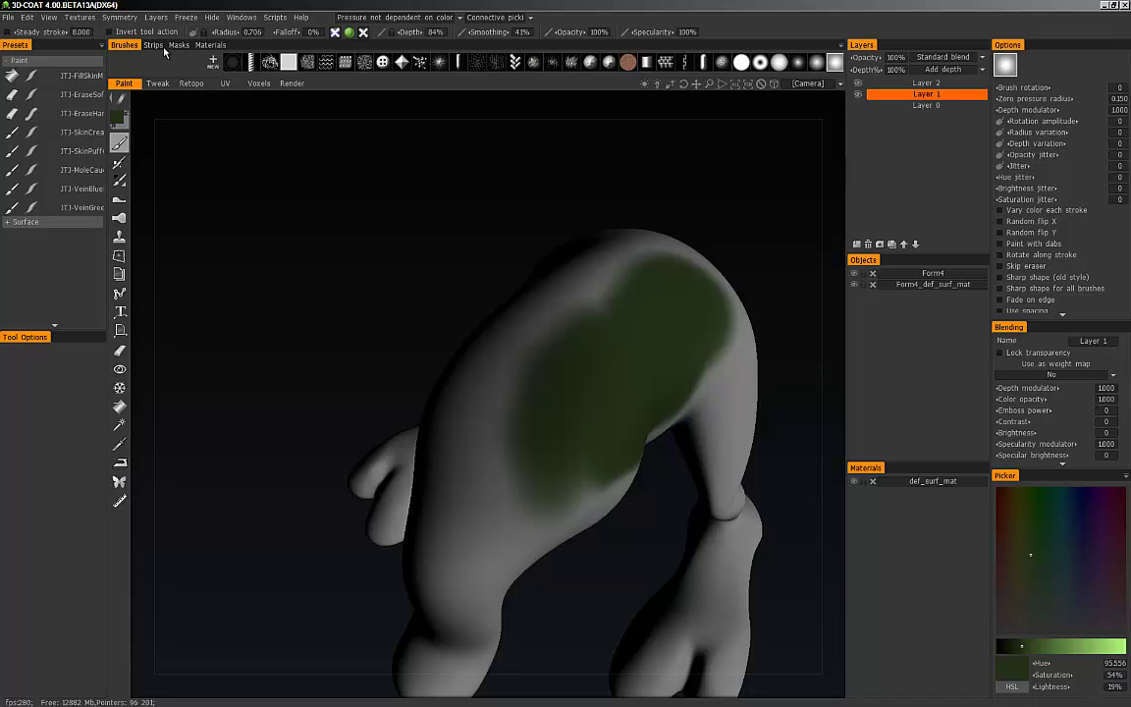
Look over the available stroke drawing modes for the brush.
{"action": "middle_click_drag", "start_coordinate": [534, 344], "coordinate": [542, 321], "text": "alt"}
{"action": "mouse_move", "coordinate": [123, 104]}
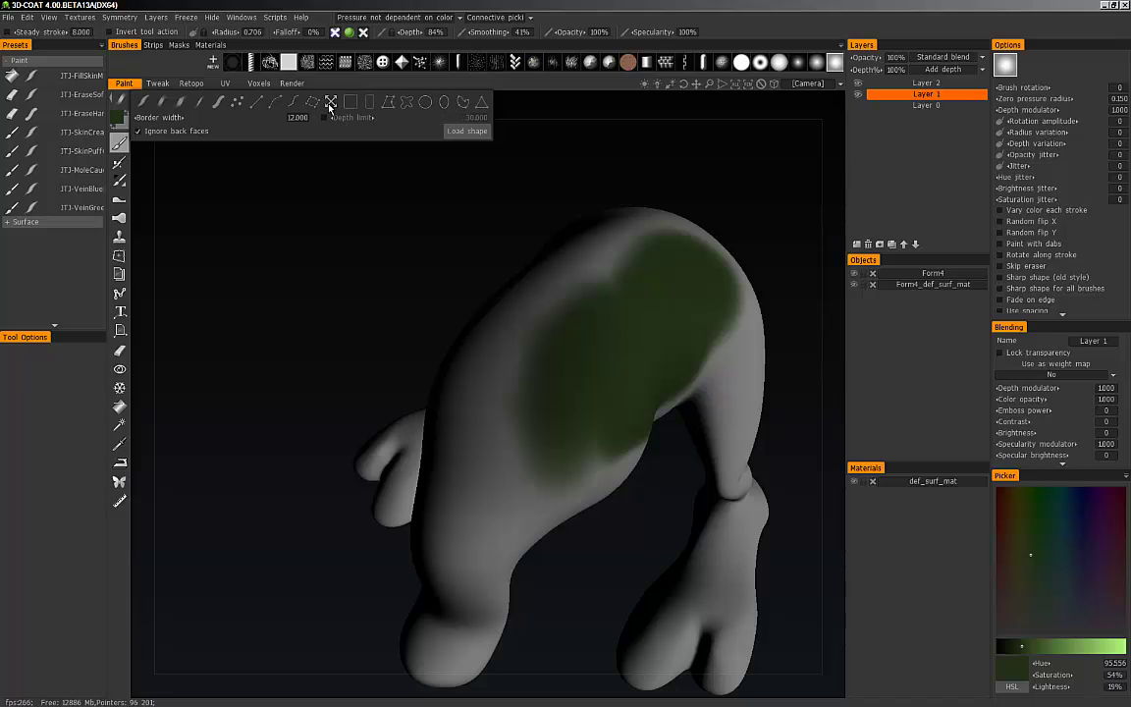
{"action": "mouse_move", "coordinate": [556, 333]}
{"action": "left_mouse_down", "text": "alt"}
{"action": "mouse_move", "coordinate": [614, 308]}
{"action": "mouse_move", "coordinate": [567, 314]}
{"action": "left_mouse_up", "text": "alt"}
{"action": "mouse_move", "coordinate": [566, 314]}
{"action": "middle_mouse_down"}
{"action": "mouse_move", "coordinate": [540, 336]}
{"action": "mouse_move", "coordinate": [545, 318]}
{"action": "mouse_move", "coordinate": [477, 336]}
{"action": "mouse_move", "coordinate": [488, 372]}
{"action": "middle_mouse_up"}
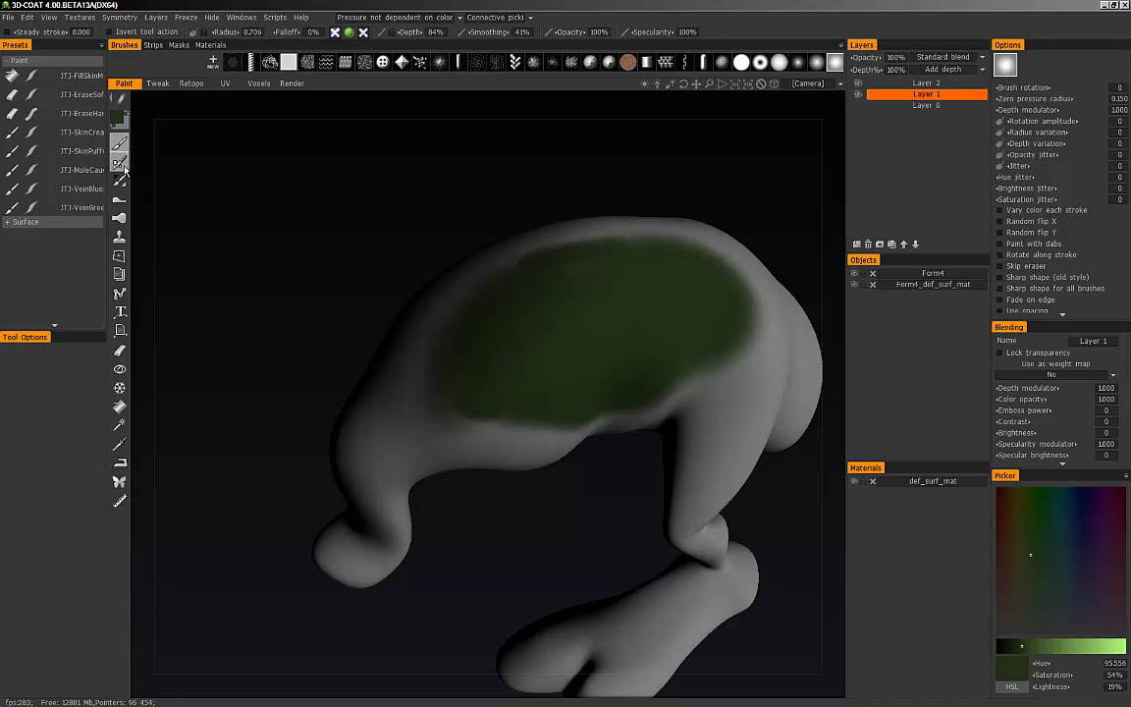
Change the paint color to a lighter olive green with hue 78.190 and saturation 53%.
{"action": "mouse_move", "coordinate": [617, 296]}
{"action": "middle_mouse_down"}
{"action": "mouse_move", "coordinate": [551, 316]}
{"action": "mouse_move", "coordinate": [570, 357]}
{"action": "mouse_move", "coordinate": [501, 363]}
{"action": "mouse_move", "coordinate": [523, 344]}
{"action": "mouse_move", "coordinate": [452, 350]}
{"action": "mouse_move", "coordinate": [495, 376]}
{"action": "mouse_move", "coordinate": [519, 353]}
{"action": "mouse_move", "coordinate": [435, 374]}
{"action": "mouse_move", "coordinate": [421, 364]}
{"action": "middle_mouse_up"}
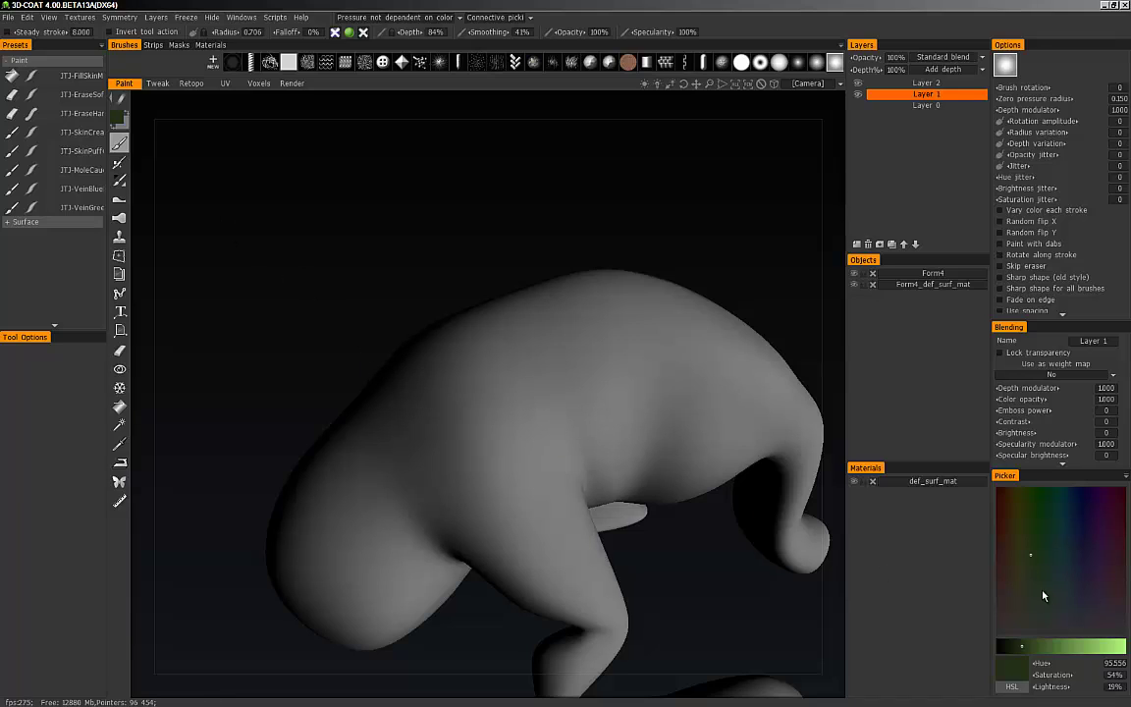
{"action": "left_click", "coordinate": [1059, 648]}
{"action": "left_click", "coordinate": [1060, 568]}
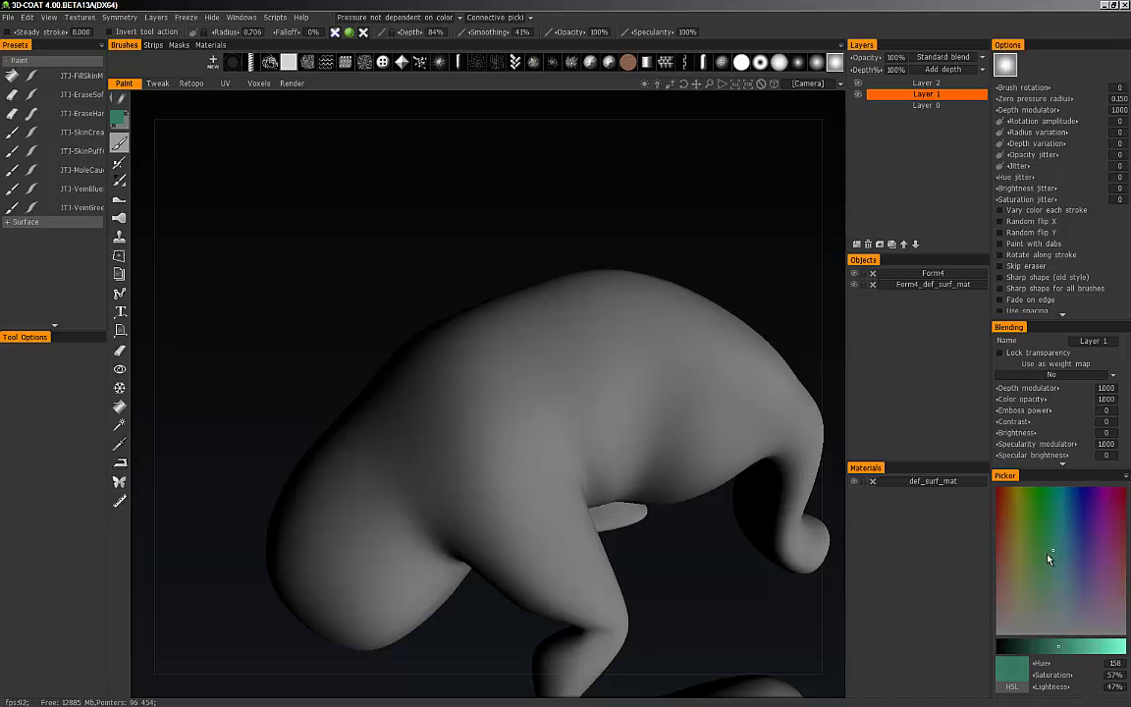
{"action": "left_click", "coordinate": [1021, 568]}
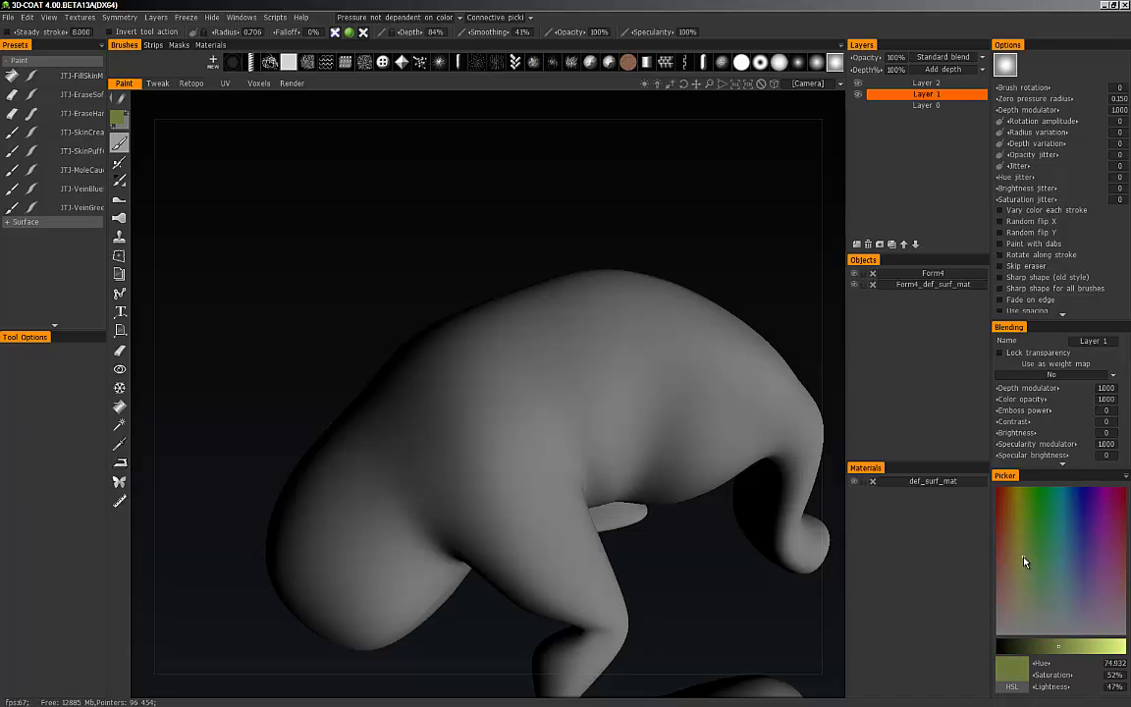
{"action": "left_click_drag", "start_coordinate": [1025, 558], "coordinate": [1026, 556]}
Paint light olive green strokes over the dark green patch on the flank, varying the brush radius.
{"action": "mouse_move", "coordinate": [667, 472]}
{"action": "left_mouse_down", "text": "alt"}
{"action": "mouse_move", "coordinate": [516, 394]}
{"action": "mouse_move", "coordinate": [487, 362]}
{"action": "left_mouse_up", "text": "alt"}
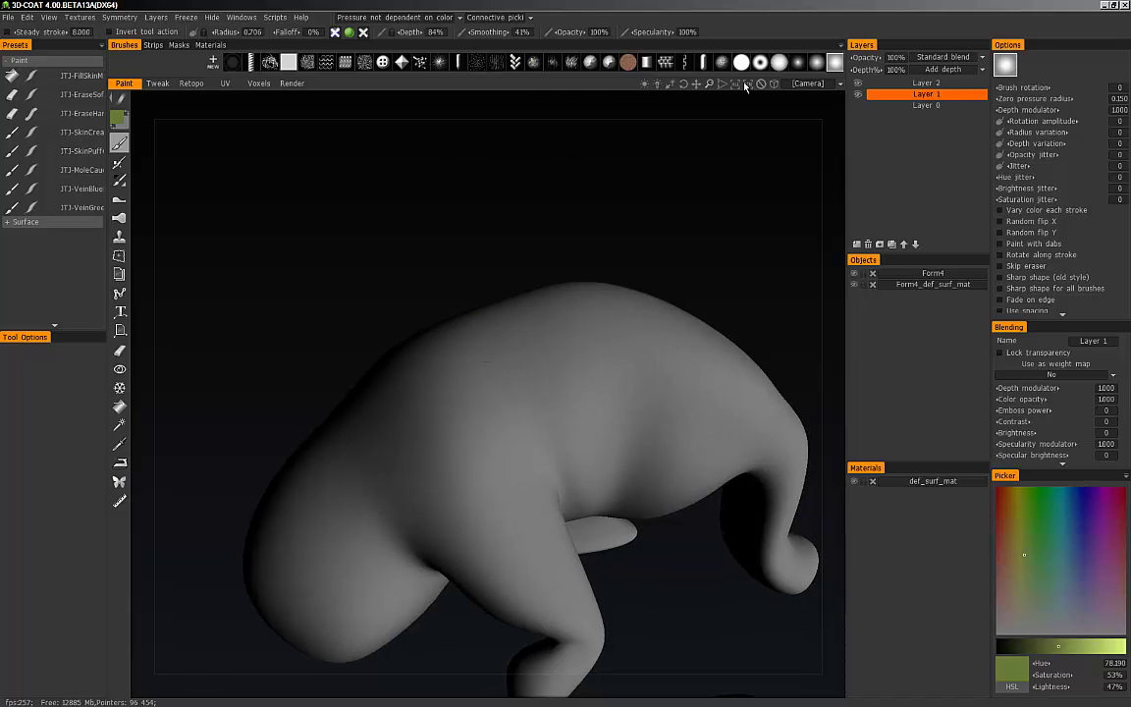
{"action": "mouse_move", "coordinate": [477, 291]}
{"action": "left_mouse_down", "text": "alt"}
{"action": "mouse_move", "coordinate": [528, 358]}
{"action": "mouse_move", "coordinate": [620, 399]}
{"action": "mouse_move", "coordinate": [495, 362]}
{"action": "left_mouse_up", "text": "alt"}
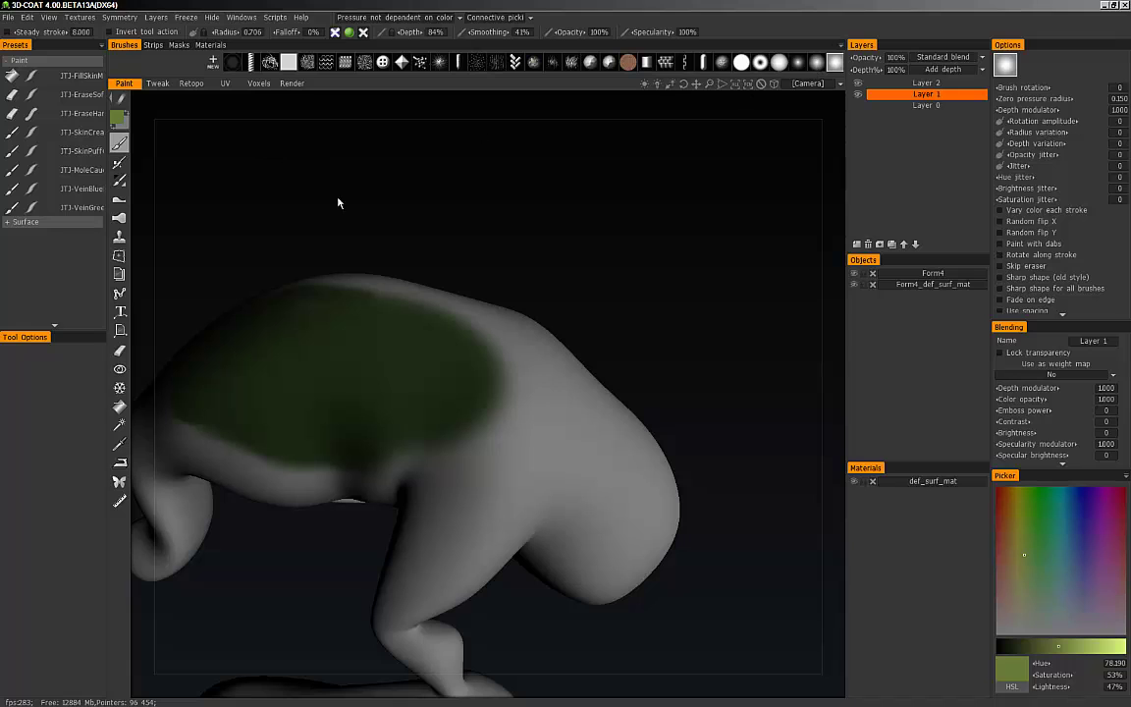
{"action": "mouse_move", "coordinate": [497, 412]}
{"action": "middle_mouse_down"}
{"action": "mouse_move", "coordinate": [474, 409]}
{"action": "mouse_move", "coordinate": [505, 434]}
{"action": "middle_mouse_up"}
{"action": "right_click_drag", "start_coordinate": [481, 418], "coordinate": [459, 422]}
{"action": "mouse_move", "coordinate": [418, 420]}
{"action": "left_mouse_down"}
{"action": "mouse_move", "coordinate": [588, 424]}
{"action": "mouse_move", "coordinate": [546, 444]}
{"action": "mouse_move", "coordinate": [662, 461]}
{"action": "mouse_move", "coordinate": [638, 478]}
{"action": "mouse_move", "coordinate": [566, 455]}
{"action": "mouse_move", "coordinate": [582, 414]}
{"action": "mouse_move", "coordinate": [460, 403]}
{"action": "mouse_move", "coordinate": [614, 384]}
{"action": "mouse_move", "coordinate": [588, 356]}
{"action": "mouse_move", "coordinate": [518, 347]}
{"action": "mouse_move", "coordinate": [516, 374]}
{"action": "left_mouse_up"}
{"action": "right_click_drag", "start_coordinate": [516, 374], "coordinate": [578, 354], "text": "alt"}
{"action": "middle_click_drag", "start_coordinate": [579, 354], "coordinate": [498, 384], "text": "alt"}
{"action": "right_click_drag", "start_coordinate": [634, 377], "coordinate": [589, 397]}
{"action": "left_click_drag", "start_coordinate": [616, 419], "coordinate": [654, 362], "text": "alt"}
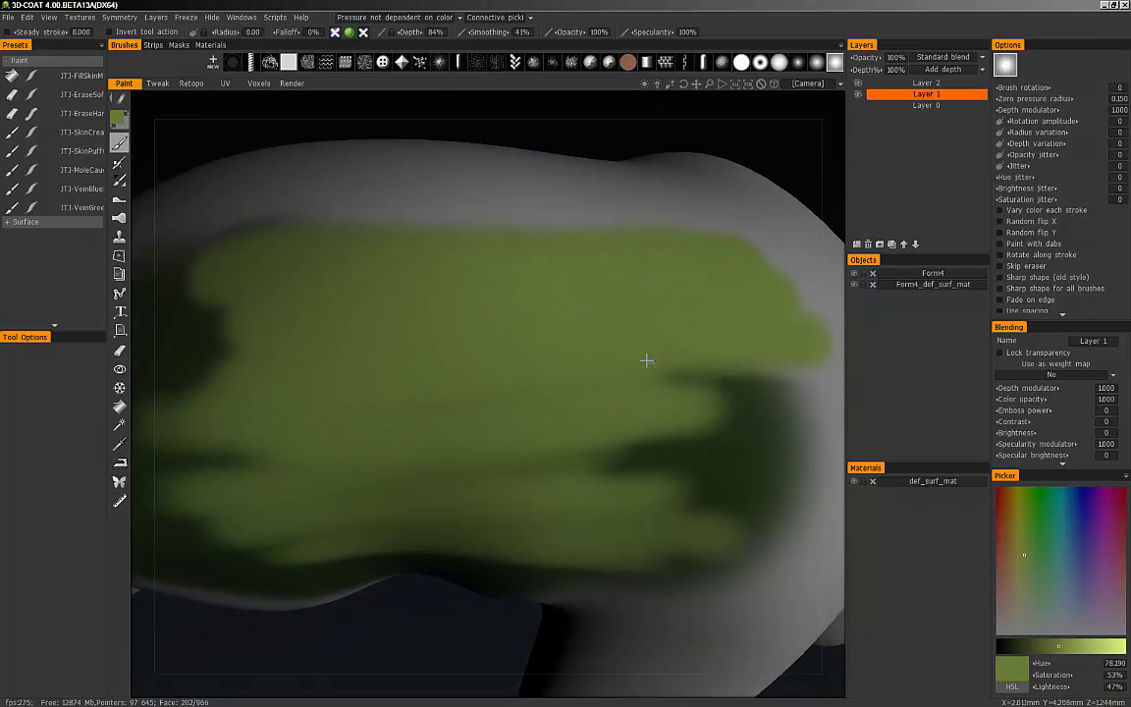
{"action": "right_click_drag", "start_coordinate": [629, 383], "coordinate": [558, 410], "text": "alt"}
{"action": "middle_click_drag", "start_coordinate": [558, 409], "coordinate": [573, 398], "text": "alt"}
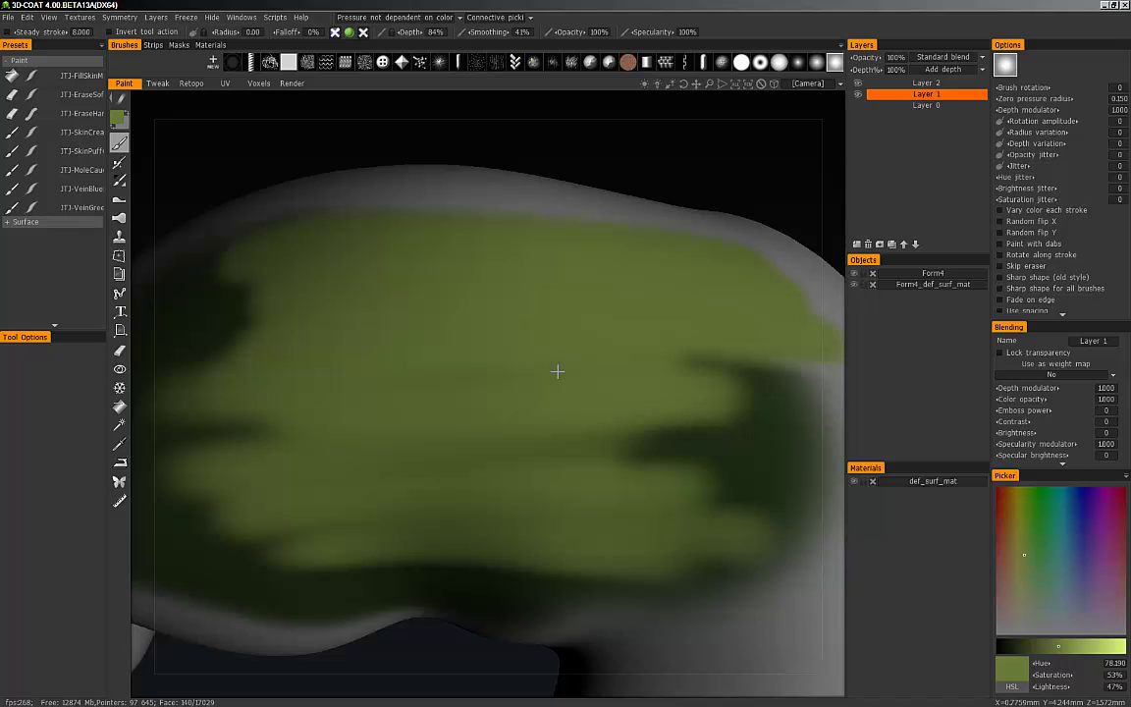
{"action": "left_click_drag", "start_coordinate": [619, 359], "coordinate": [569, 471], "text": "alt"}
{"action": "middle_click_drag", "start_coordinate": [569, 472], "coordinate": [510, 447], "text": "alt"}
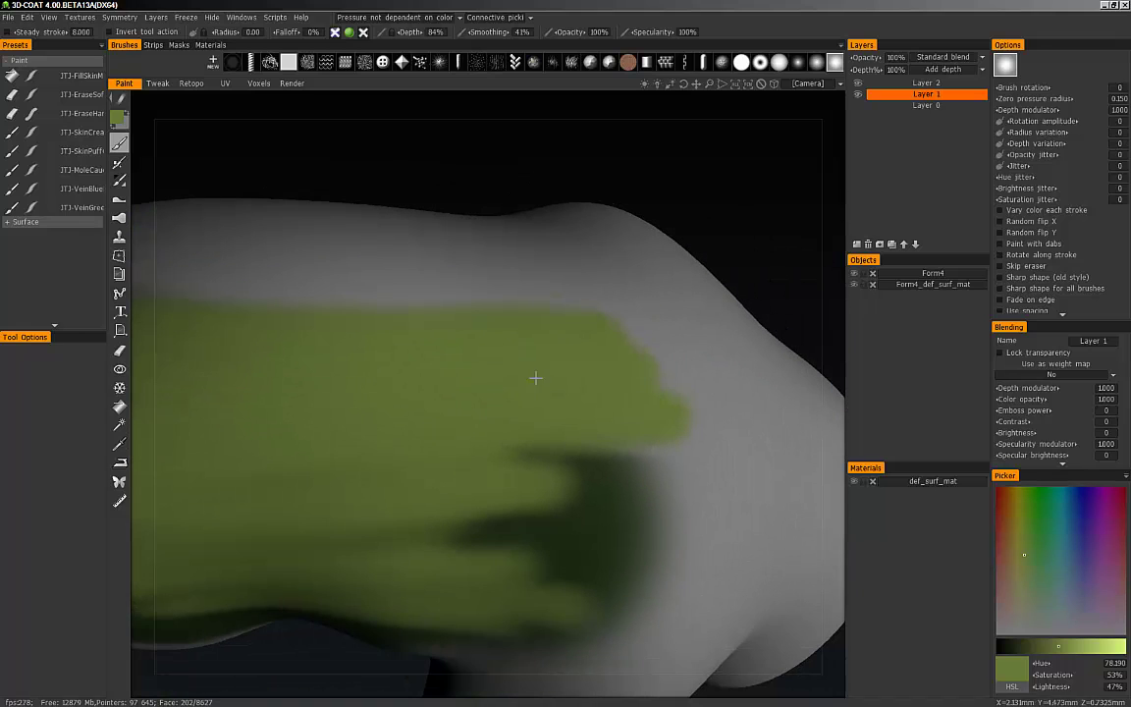
{"action": "middle_click_drag", "start_coordinate": [527, 392], "coordinate": [562, 367], "text": "alt"}
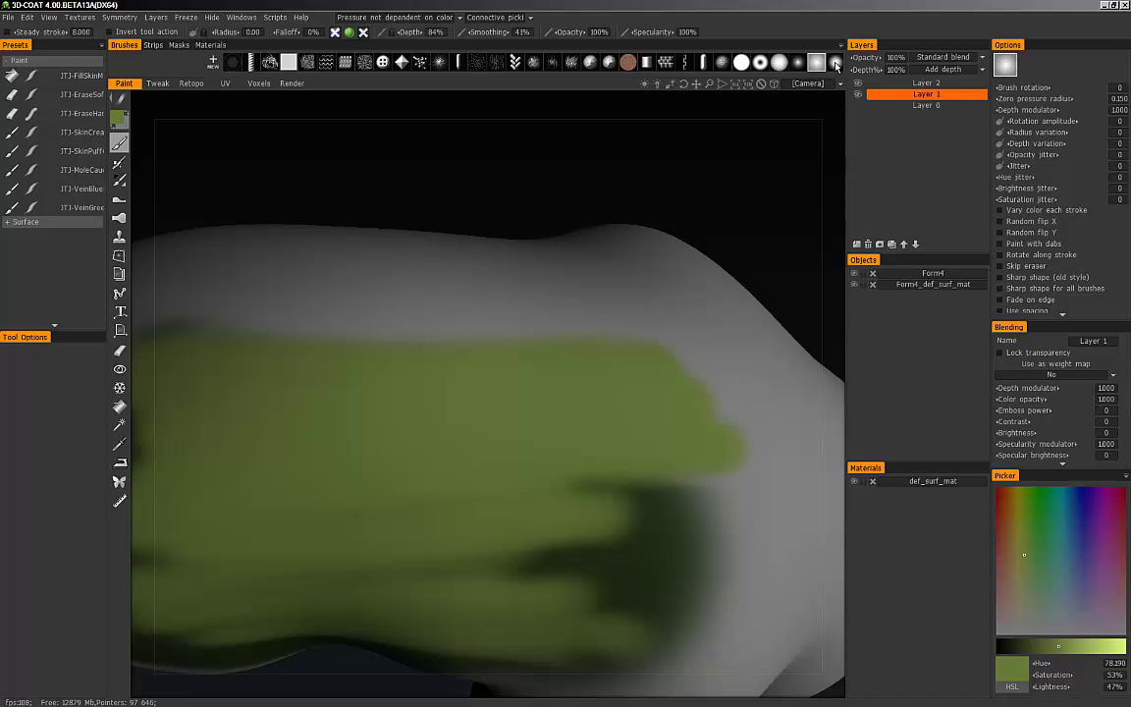
{"action": "left_click_drag", "start_coordinate": [769, 244], "coordinate": [807, 246]}
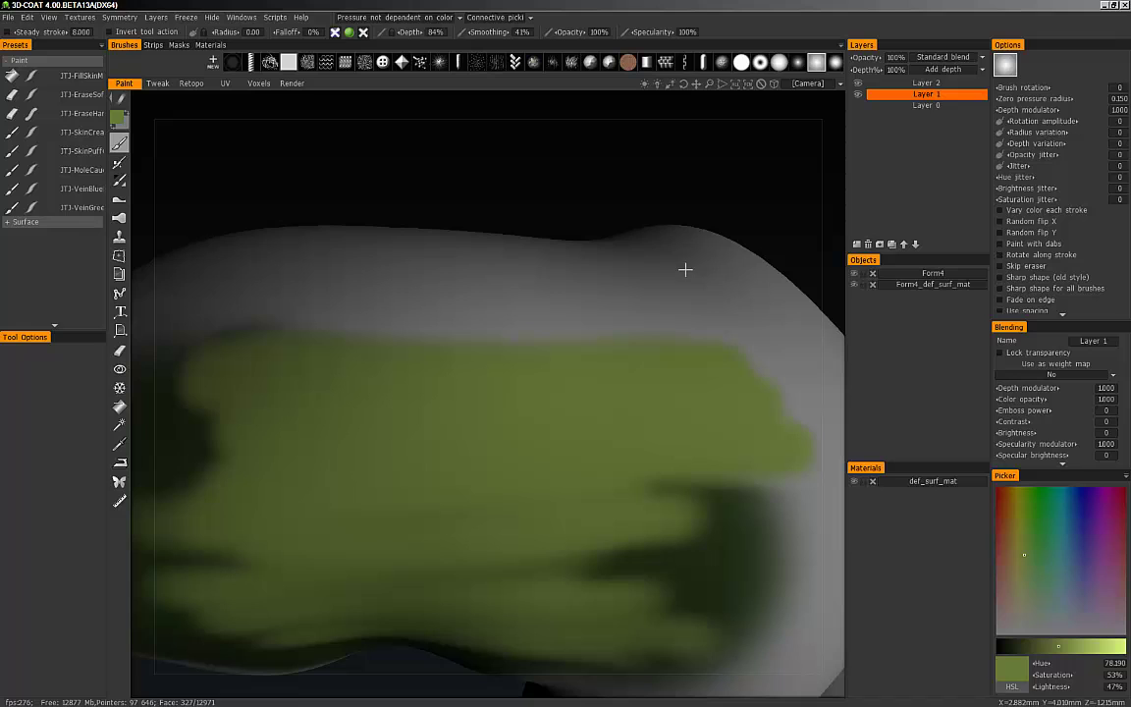
Choose the fine speckled dot brush alpha and paint a stippled green area on the creature's rounded rear end.
{"action": "left_click", "coordinate": [480, 66]}
{"action": "mouse_move", "coordinate": [528, 315]}
{"action": "left_mouse_down", "text": "alt"}
{"action": "mouse_move", "coordinate": [536, 308]}
{"action": "mouse_move", "coordinate": [508, 328]}
{"action": "left_mouse_up", "text": "alt"}
{"action": "mouse_move", "coordinate": [715, 555]}
{"action": "middle_mouse_down", "text": "alt"}
{"action": "mouse_move", "coordinate": [546, 374]}
{"action": "mouse_move", "coordinate": [561, 314]}
{"action": "middle_mouse_up", "text": "alt"}
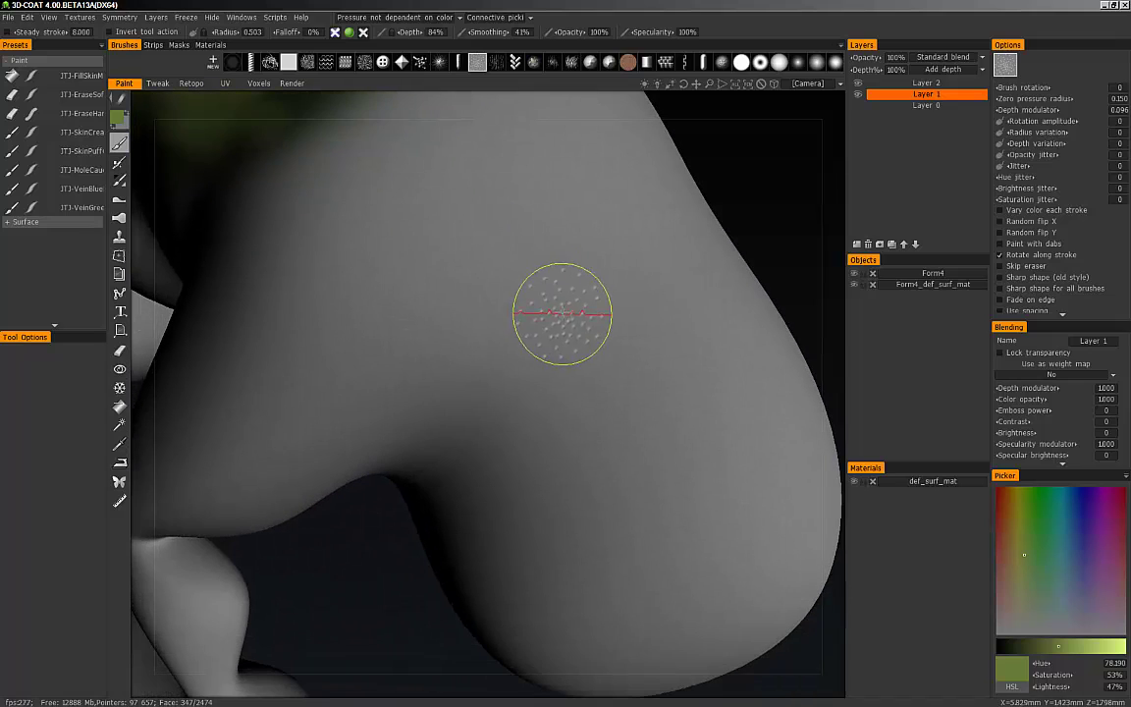
{"action": "mouse_move", "coordinate": [559, 310]}
{"action": "left_mouse_down"}
{"action": "mouse_move", "coordinate": [603, 331]}
{"action": "mouse_move", "coordinate": [604, 403]}
{"action": "mouse_move", "coordinate": [502, 304]}
{"action": "mouse_move", "coordinate": [640, 296]}
{"action": "mouse_move", "coordinate": [578, 454]}
{"action": "mouse_move", "coordinate": [437, 351]}
{"action": "mouse_move", "coordinate": [564, 222]}
{"action": "mouse_move", "coordinate": [696, 418]}
{"action": "mouse_move", "coordinate": [664, 301]}
{"action": "mouse_move", "coordinate": [637, 262]}
{"action": "left_mouse_up"}
{"action": "mouse_move", "coordinate": [450, 315]}
{"action": "left_mouse_down", "text": "alt"}
{"action": "mouse_move", "coordinate": [499, 336]}
{"action": "mouse_move", "coordinate": [576, 330]}
{"action": "left_mouse_up", "text": "alt"}
{"action": "right_click_drag", "start_coordinate": [576, 330], "coordinate": [531, 324], "text": "alt"}
{"action": "left_click_drag", "start_coordinate": [530, 324], "coordinate": [556, 317], "text": "alt"}
Choose the four-hole button brush alpha and stamp one green dab near the top of the leg.
{"action": "left_click", "coordinate": [383, 62]}
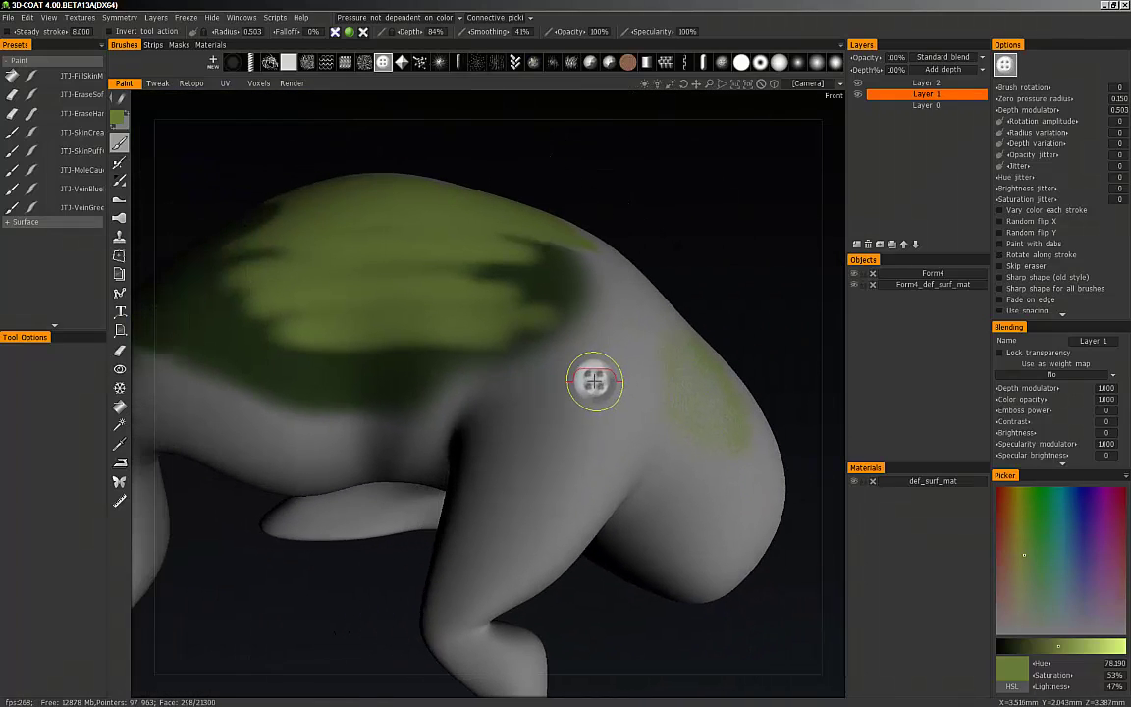
{"action": "left_click", "coordinate": [598, 386]}
{"action": "right_click_drag", "start_coordinate": [571, 397], "coordinate": [581, 389], "text": "alt"}
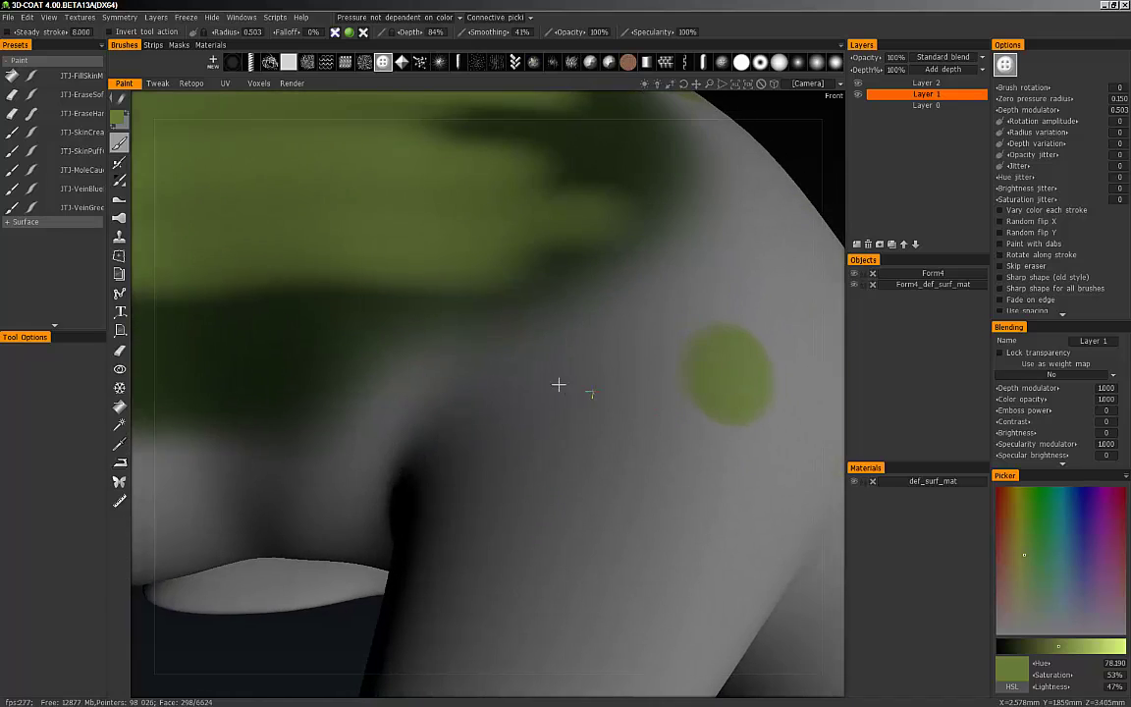
{"action": "middle_click_drag", "start_coordinate": [581, 389], "coordinate": [482, 383], "text": "alt"}
Choose the square brush alpha and paint a rough green area across the upper leg, beside the dark patch.
{"action": "left_click", "coordinate": [289, 63]}
{"action": "mouse_move", "coordinate": [519, 444]}
{"action": "left_mouse_down"}
{"action": "mouse_move", "coordinate": [523, 481]}
{"action": "mouse_move", "coordinate": [483, 501]}
{"action": "mouse_move", "coordinate": [515, 334]}
{"action": "mouse_move", "coordinate": [572, 462]}
{"action": "left_mouse_up"}
{"action": "right_click_drag", "start_coordinate": [576, 481], "coordinate": [536, 364], "text": "alt"}
{"action": "mouse_move", "coordinate": [535, 363]}
{"action": "left_mouse_down", "text": "alt"}
{"action": "mouse_move", "coordinate": [550, 351]}
{"action": "mouse_move", "coordinate": [492, 495]}
{"action": "mouse_move", "coordinate": [521, 515]}
{"action": "left_mouse_up", "text": "alt"}
{"action": "mouse_move", "coordinate": [586, 433]}
{"action": "left_mouse_down"}
{"action": "mouse_move", "coordinate": [581, 479]}
{"action": "mouse_move", "coordinate": [594, 380]}
{"action": "mouse_move", "coordinate": [644, 484]}
{"action": "mouse_move", "coordinate": [650, 405]}
{"action": "mouse_move", "coordinate": [639, 387]}
{"action": "mouse_move", "coordinate": [611, 386]}
{"action": "mouse_move", "coordinate": [622, 347]}
{"action": "mouse_move", "coordinate": [565, 354]}
{"action": "left_mouse_up"}
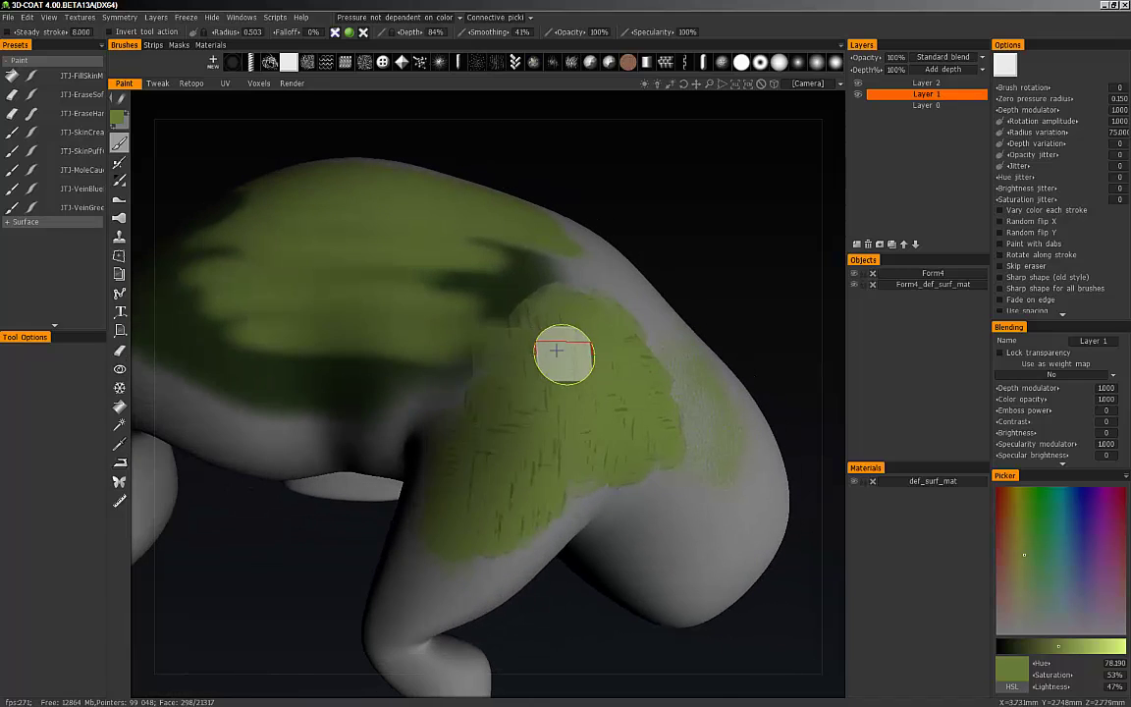
Choose the first faint grey brush alpha and paint a soft green area on the hip above the speckled patch.
{"action": "left_click", "coordinate": [238, 67]}
{"action": "mouse_move", "coordinate": [589, 364]}
{"action": "left_mouse_down", "text": "alt"}
{"action": "mouse_move", "coordinate": [550, 379]}
{"action": "mouse_move", "coordinate": [538, 421]}
{"action": "left_mouse_up", "text": "alt"}
{"action": "mouse_move", "coordinate": [658, 343]}
{"action": "left_mouse_down"}
{"action": "mouse_move", "coordinate": [659, 305]}
{"action": "mouse_move", "coordinate": [688, 381]}
{"action": "left_mouse_up"}
{"action": "mouse_move", "coordinate": [689, 383]}
{"action": "left_mouse_down", "text": "alt"}
{"action": "mouse_move", "coordinate": [543, 387]}
{"action": "mouse_move", "coordinate": [507, 323]}
{"action": "mouse_move", "coordinate": [514, 306]}
{"action": "mouse_move", "coordinate": [526, 317]}
{"action": "mouse_move", "coordinate": [515, 385]}
{"action": "mouse_move", "coordinate": [550, 343]}
{"action": "mouse_move", "coordinate": [535, 352]}
{"action": "left_mouse_up", "text": "alt"}
{"action": "right_click_drag", "start_coordinate": [535, 351], "coordinate": [527, 299], "text": "alt"}
{"action": "mouse_move", "coordinate": [549, 177]}
{"action": "left_mouse_down"}
{"action": "mouse_move", "coordinate": [690, 346]}
{"action": "mouse_move", "coordinate": [623, 283]}
{"action": "mouse_move", "coordinate": [556, 319]}
{"action": "left_mouse_up"}
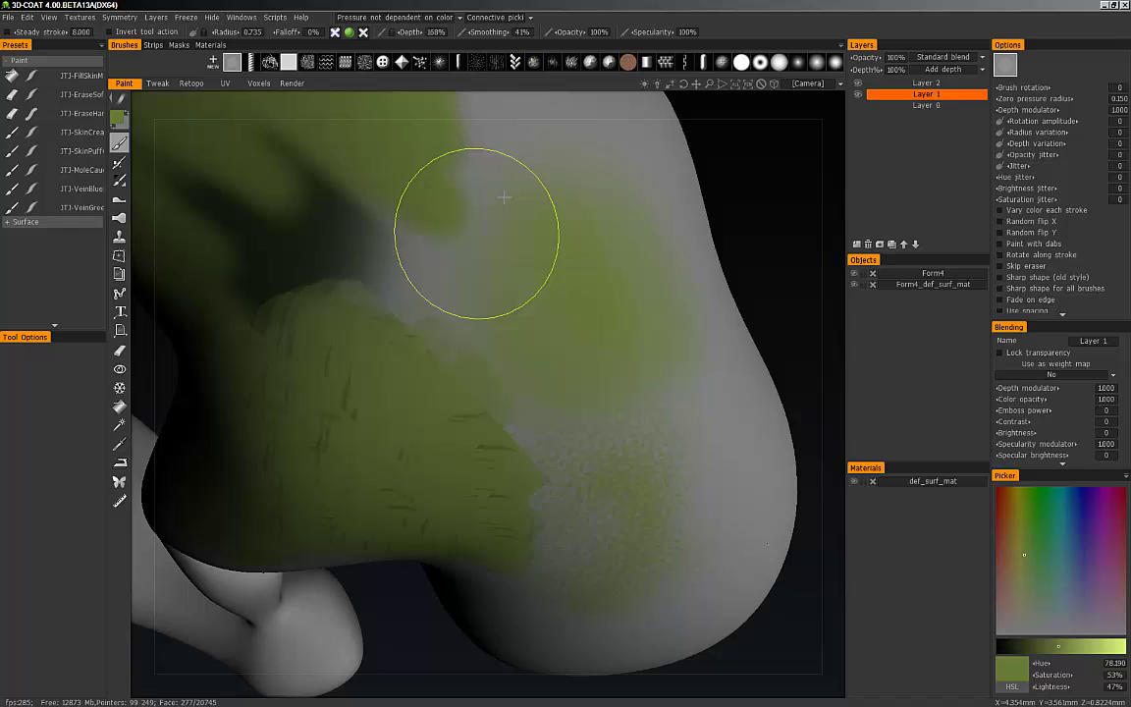
Reduce the brush radius to 0.439 and bring the unpainted flank into view.
{"action": "right_click_drag", "start_coordinate": [576, 331], "coordinate": [571, 347], "text": "alt"}
{"action": "mouse_move", "coordinate": [572, 348]}
{"action": "left_mouse_down", "text": "alt"}
{"action": "mouse_move", "coordinate": [561, 363]}
{"action": "mouse_move", "coordinate": [568, 357]}
{"action": "left_mouse_up", "text": "alt"}
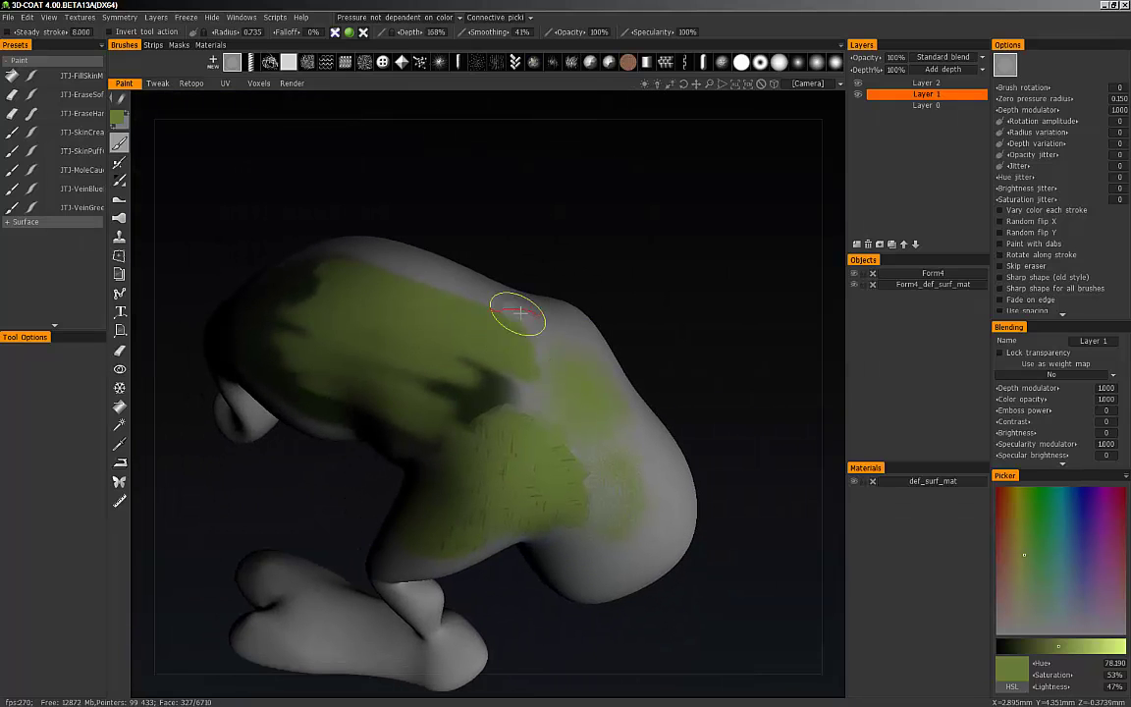
{"action": "middle_click_drag", "start_coordinate": [530, 378], "coordinate": [542, 337], "text": "alt"}
{"action": "right_click_drag", "start_coordinate": [560, 338], "coordinate": [541, 338]}
{"action": "left_click_drag", "start_coordinate": [489, 305], "coordinate": [453, 346], "text": "alt"}
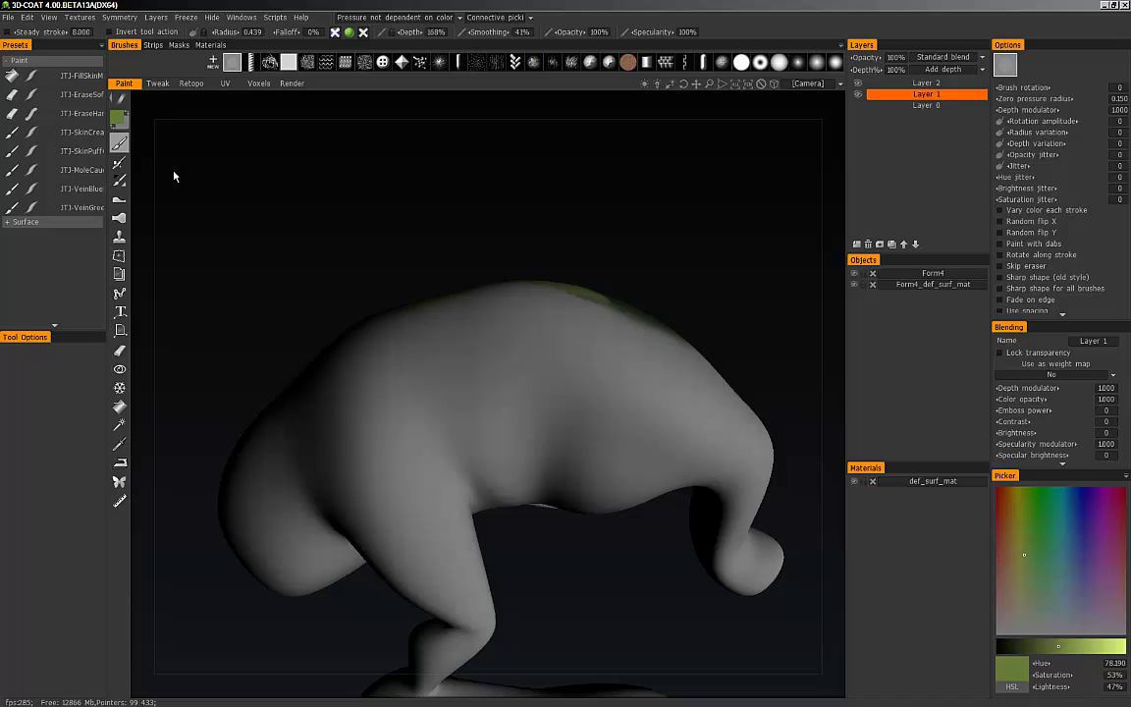
{"action": "mouse_move", "coordinate": [346, 287]}
{"action": "left_mouse_down"}
{"action": "mouse_move", "coordinate": [412, 270]}
{"action": "mouse_move", "coordinate": [422, 334]}
{"action": "left_mouse_up"}
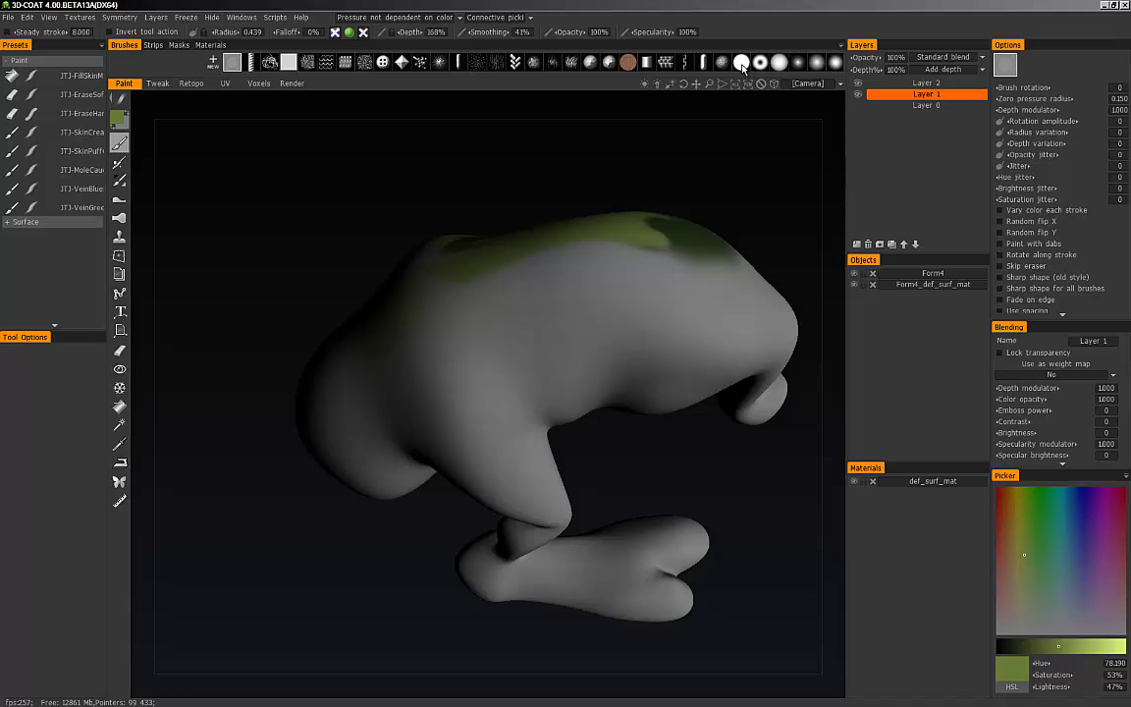
Choose the solid white round brush alpha, set its depth to 51%, and stamp one green dab on the unpainted flank.
{"action": "left_click", "coordinate": [742, 67]}
{"action": "left_click_drag", "start_coordinate": [735, 200], "coordinate": [762, 204]}
{"action": "middle_click_drag", "start_coordinate": [617, 241], "coordinate": [601, 277]}
{"action": "left_click_drag", "start_coordinate": [548, 356], "coordinate": [543, 326], "text": "alt"}
{"action": "right_click_drag", "start_coordinate": [487, 364], "coordinate": [517, 367], "text": "alt"}
{"action": "middle_click_drag", "start_coordinate": [487, 284], "coordinate": [493, 377]}
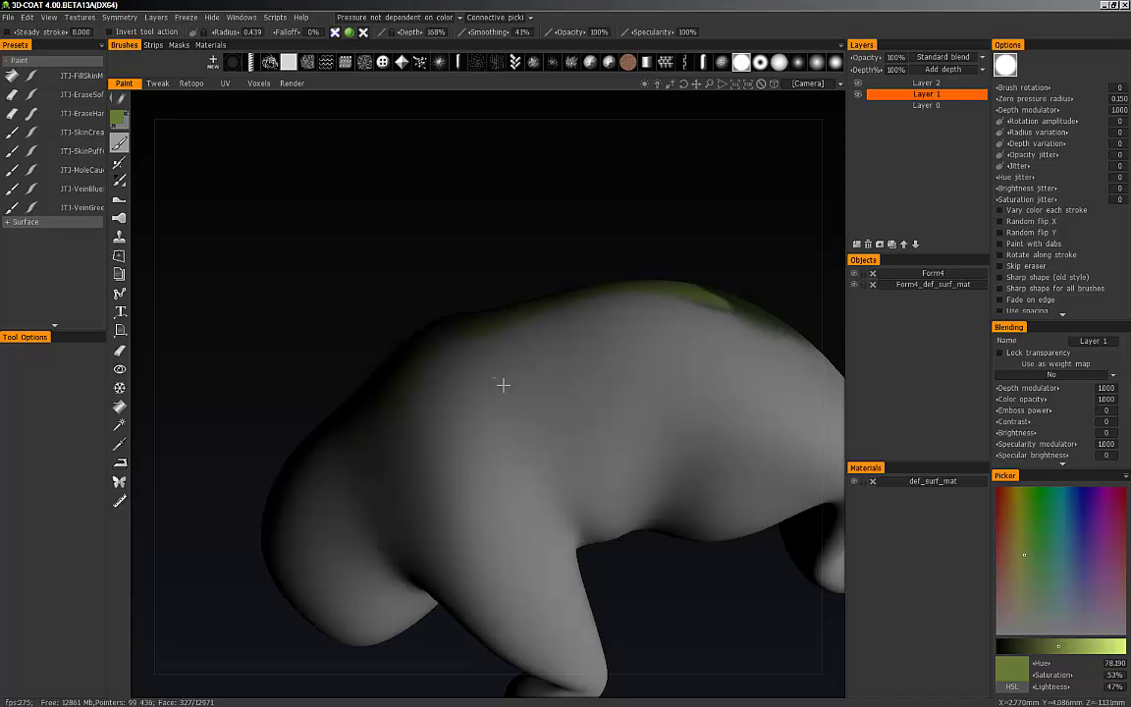
{"action": "right_click_drag", "start_coordinate": [517, 424], "coordinate": [516, 396]}
{"action": "right_click_drag", "start_coordinate": [515, 396], "coordinate": [518, 364]}
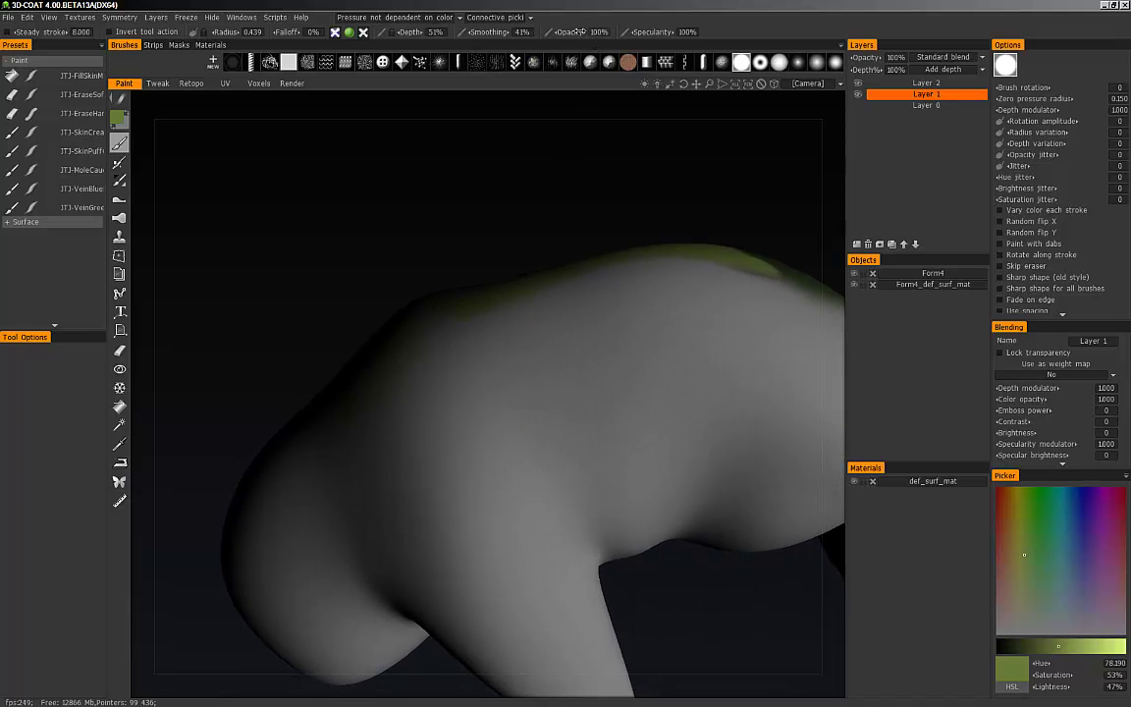
{"action": "left_click", "coordinate": [589, 365]}
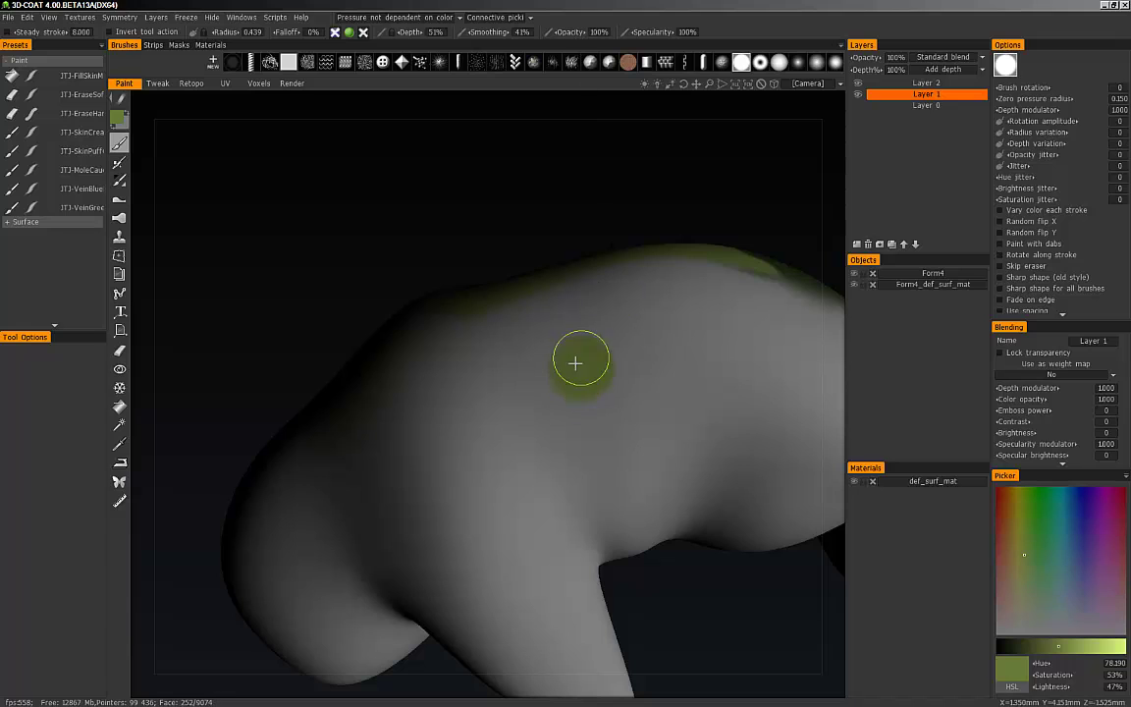
{"action": "mouse_move", "coordinate": [576, 307]}
{"action": "left_mouse_down", "text": "alt"}
{"action": "mouse_move", "coordinate": [579, 333]}
{"action": "mouse_move", "coordinate": [621, 355]}
{"action": "left_mouse_up", "text": "alt"}
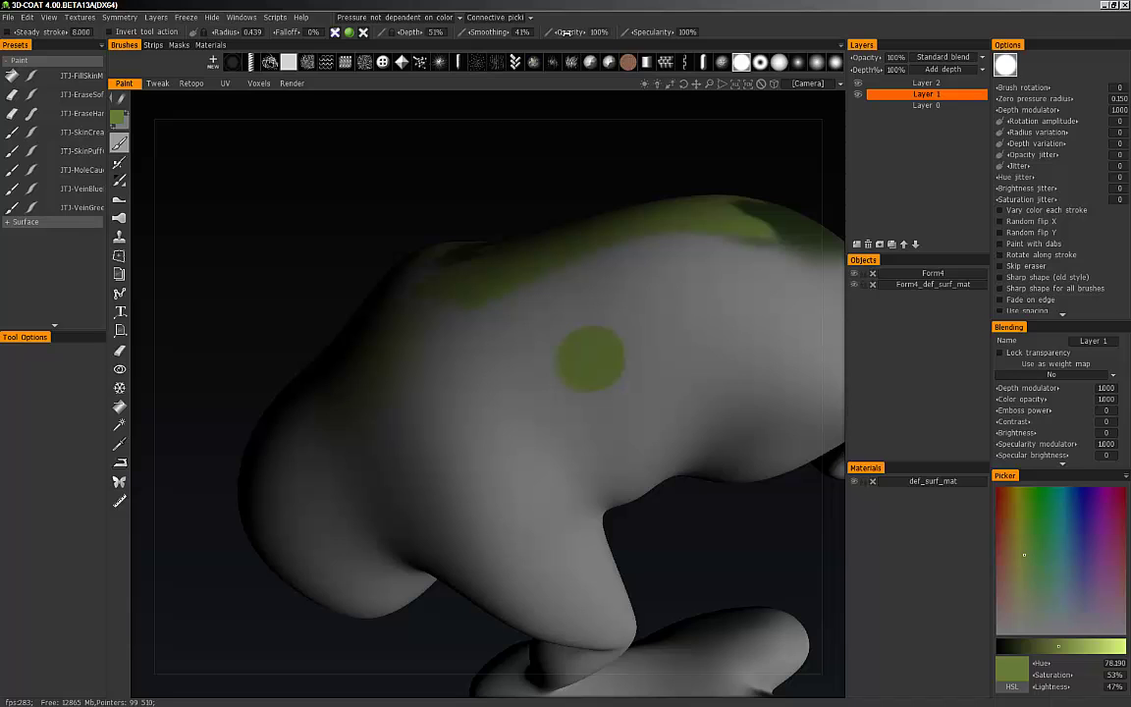
Raise the brush opacity to 200% and stamp two overlapping green dabs beside the first round spot.
{"action": "left_click", "coordinate": [667, 339]}
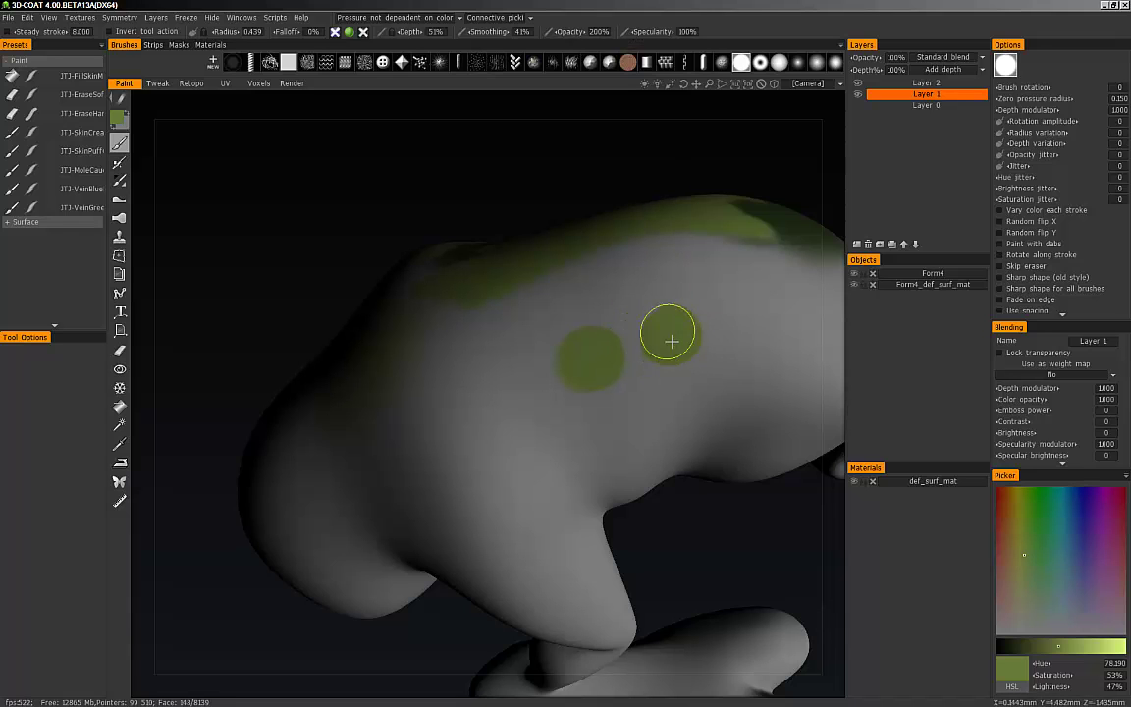
{"action": "mouse_move", "coordinate": [636, 274]}
{"action": "left_mouse_down", "text": "alt"}
{"action": "mouse_move", "coordinate": [641, 265]}
{"action": "mouse_move", "coordinate": [619, 270]}
{"action": "left_mouse_up", "text": "alt"}
{"action": "middle_click_drag", "start_coordinate": [664, 345], "coordinate": [588, 351], "text": "alt"}
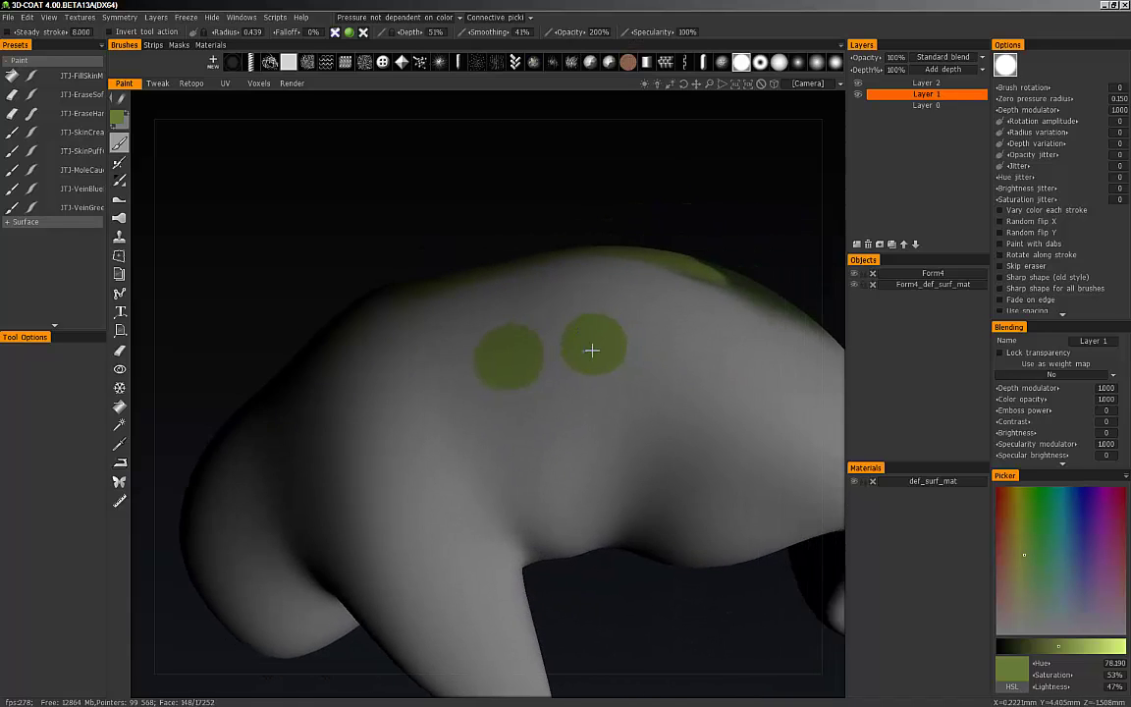
{"action": "right_click_drag", "start_coordinate": [588, 350], "coordinate": [613, 347], "text": "alt"}
{"action": "left_click_drag", "start_coordinate": [613, 347], "coordinate": [565, 352], "text": "alt"}
{"action": "left_click", "coordinate": [574, 307]}
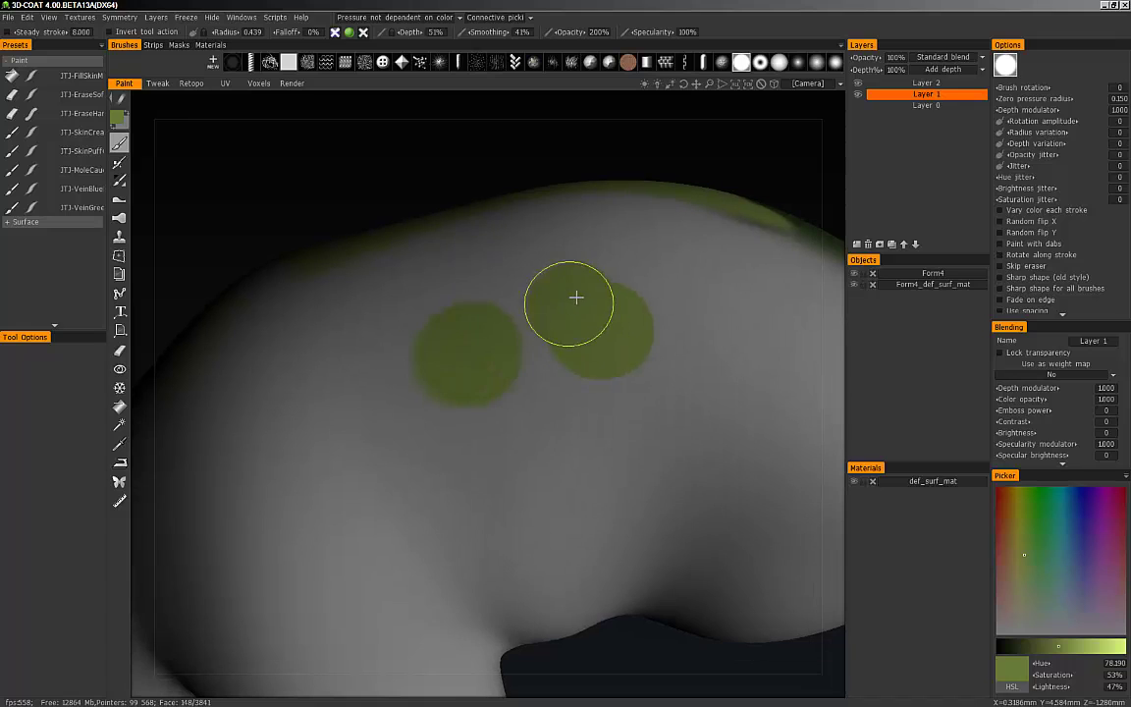
Set the brush opacity to 50% and shrink the brush radius to 0.213 over the overlapping spots.
{"action": "left_click", "coordinate": [597, 32]}
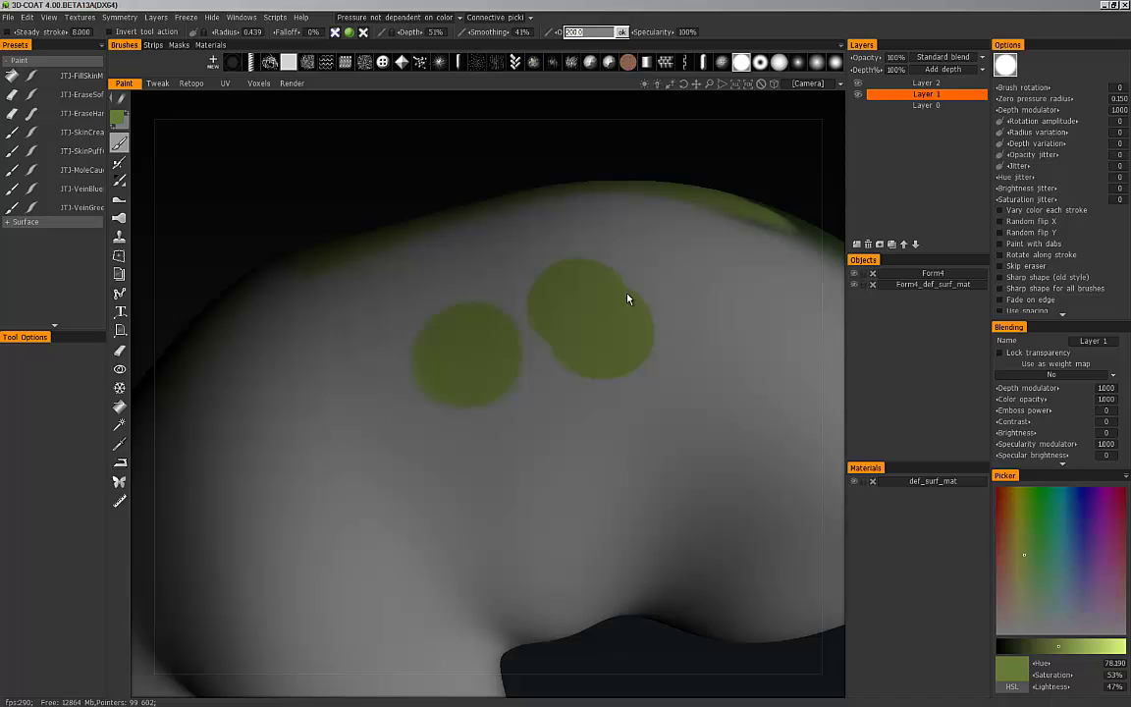
{"action": "type", "text": "50"}
{"action": "key", "text": "Return"}
{"action": "middle_click_drag", "start_coordinate": [409, 385], "coordinate": [482, 357]}
{"action": "right_click_drag", "start_coordinate": [667, 297], "coordinate": [645, 295]}
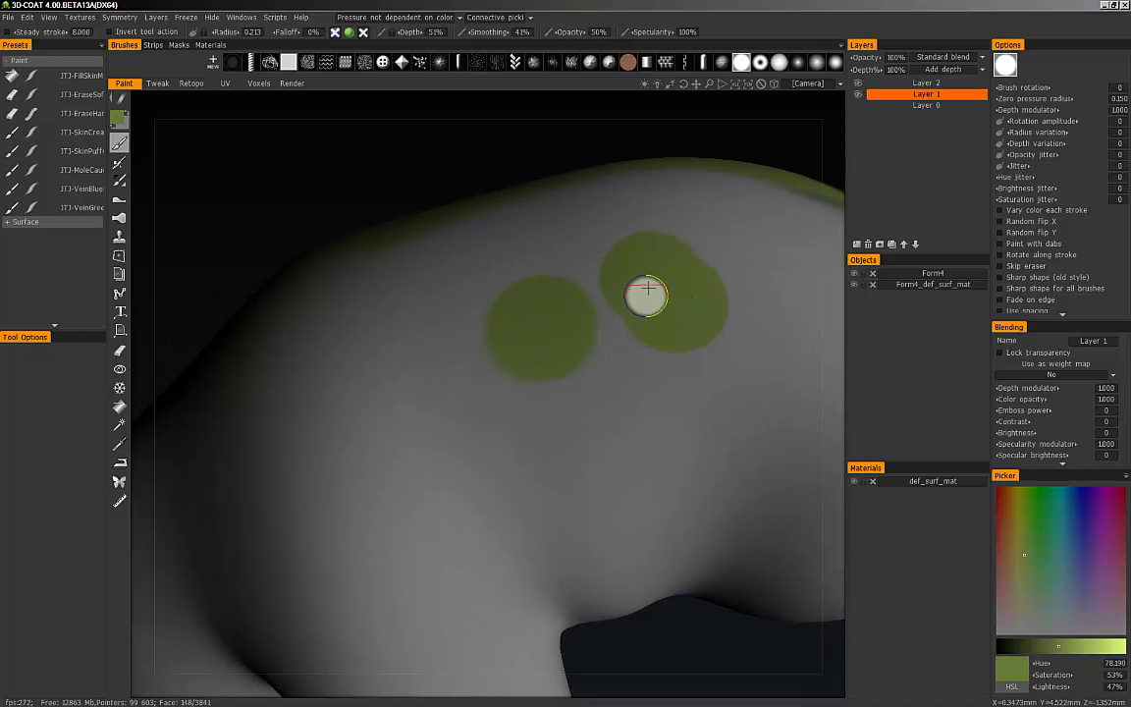
Enlarge the brush radius to 0.310 and stamp a faint green dab on the flank beside the first round spot.
{"action": "middle_click_drag", "start_coordinate": [560, 322], "coordinate": [640, 290]}
{"action": "middle_click_drag", "start_coordinate": [507, 320], "coordinate": [565, 295]}
{"action": "right_click_drag", "start_coordinate": [541, 301], "coordinate": [542, 297]}
{"action": "left_click_drag", "start_coordinate": [559, 309], "coordinate": [562, 321]}
Set the opacity of the solid round brush to 25%.
{"action": "left_click", "coordinate": [597, 32]}
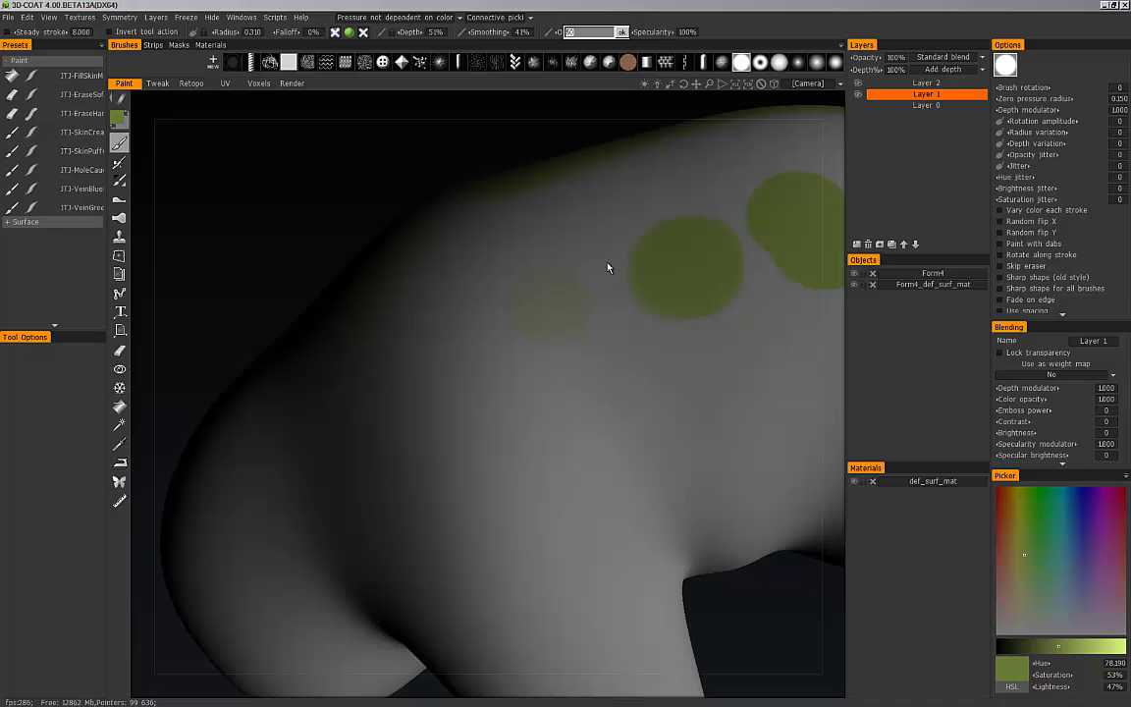
{"action": "type", "text": "25"}
{"action": "key", "text": "Return"}
{"action": "left_click_drag", "start_coordinate": [444, 334], "coordinate": [570, 355], "text": "alt"}
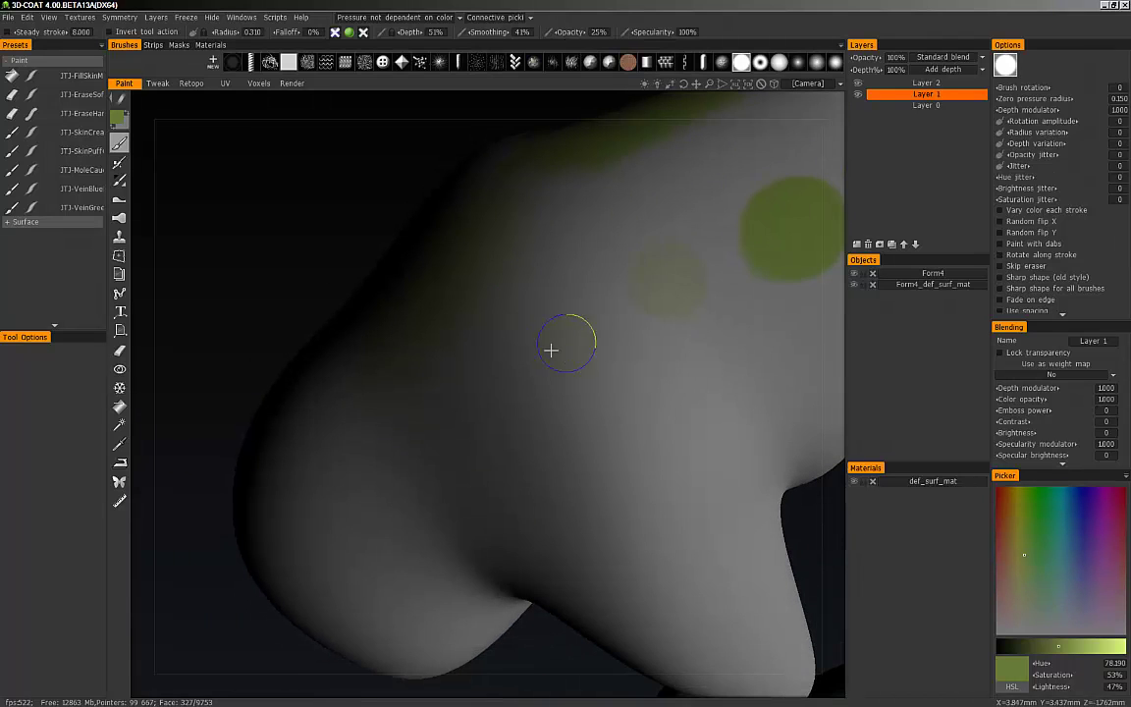
{"action": "right_click_drag", "start_coordinate": [620, 385], "coordinate": [565, 389], "text": "alt"}
{"action": "mouse_move", "coordinate": [566, 389]}
{"action": "left_mouse_down", "text": "alt"}
{"action": "mouse_move", "coordinate": [633, 326]}
{"action": "mouse_move", "coordinate": [656, 361]}
{"action": "mouse_move", "coordinate": [585, 425]}
{"action": "mouse_move", "coordinate": [535, 411]}
{"action": "mouse_move", "coordinate": [520, 384]}
{"action": "mouse_move", "coordinate": [372, 329]}
{"action": "left_mouse_up", "text": "alt"}
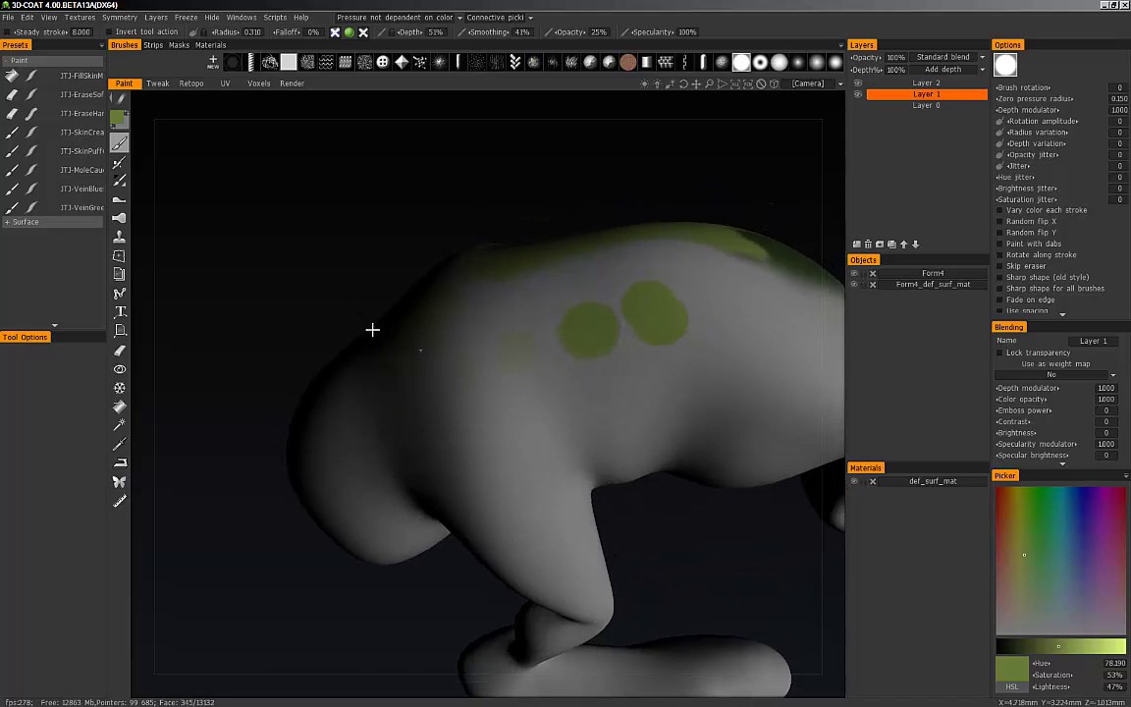
Switch to the airbrush and reduce its radius to 0.316 over the bare flank below the spots.
{"action": "left_click", "coordinate": [122, 169]}
{"action": "mouse_move", "coordinate": [594, 379]}
{"action": "left_mouse_down", "text": "alt"}
{"action": "mouse_move", "coordinate": [552, 362]}
{"action": "mouse_move", "coordinate": [623, 360]}
{"action": "mouse_move", "coordinate": [606, 354]}
{"action": "mouse_move", "coordinate": [620, 387]}
{"action": "left_mouse_up", "text": "alt"}
{"action": "right_click_drag", "start_coordinate": [573, 349], "coordinate": [606, 352], "text": "alt"}
{"action": "left_click_drag", "start_coordinate": [606, 352], "coordinate": [541, 376], "text": "alt"}
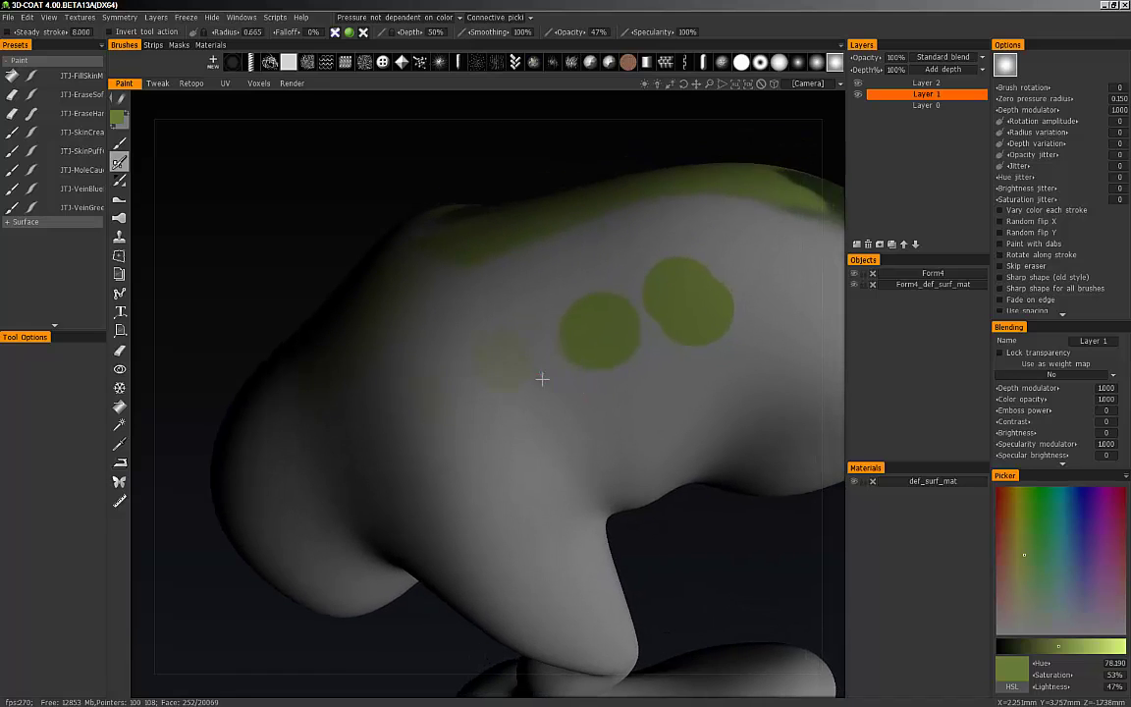
{"action": "right_click_drag", "start_coordinate": [597, 417], "coordinate": [579, 423]}
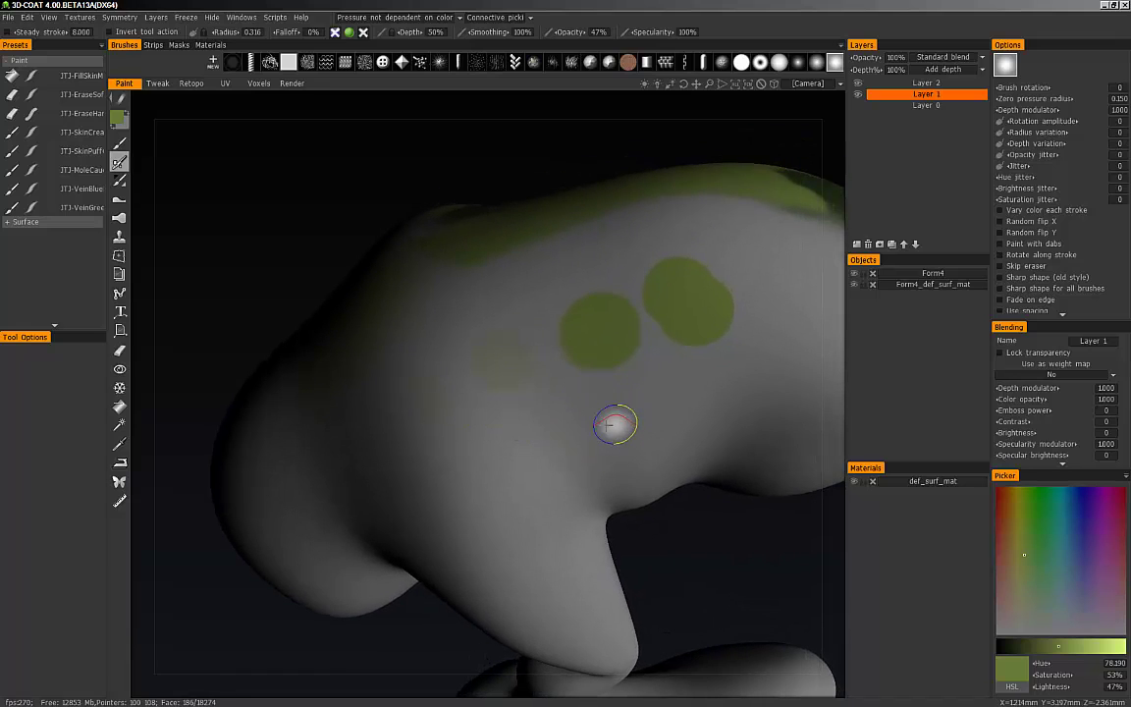
{"action": "left_click_drag", "start_coordinate": [599, 409], "coordinate": [582, 380], "text": "alt"}
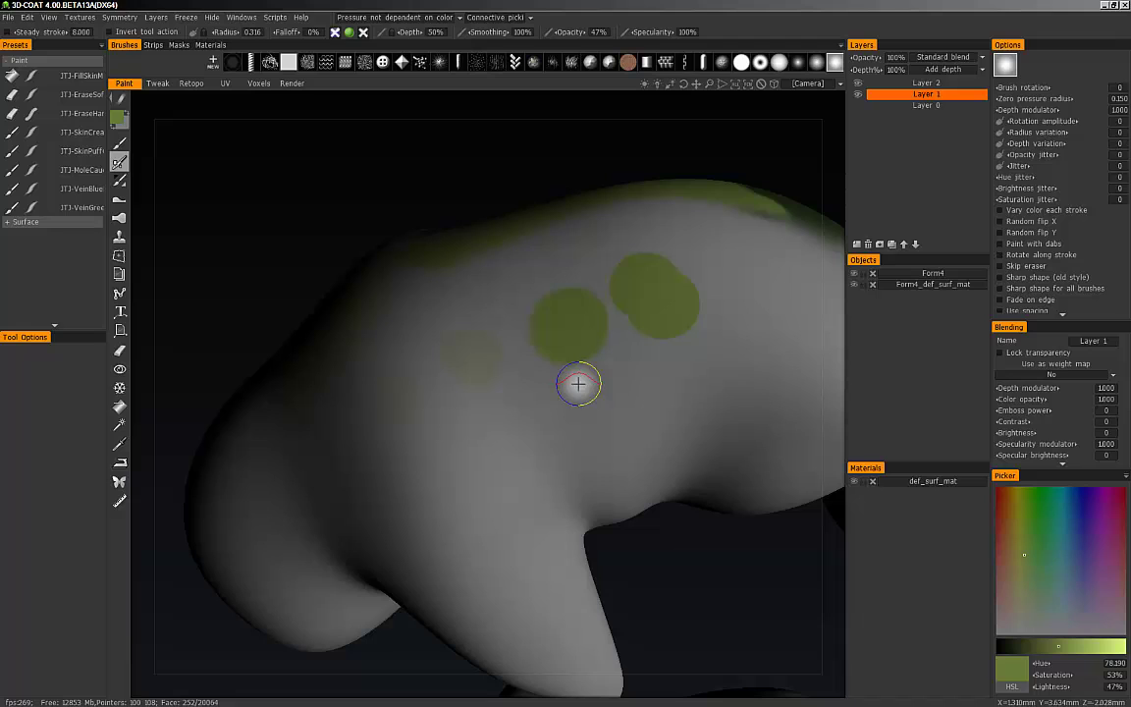
{"action": "mouse_move", "coordinate": [476, 372]}
{"action": "left_mouse_down", "text": "alt"}
{"action": "mouse_move", "coordinate": [516, 391]}
{"action": "mouse_move", "coordinate": [509, 379]}
{"action": "left_mouse_up", "text": "alt"}
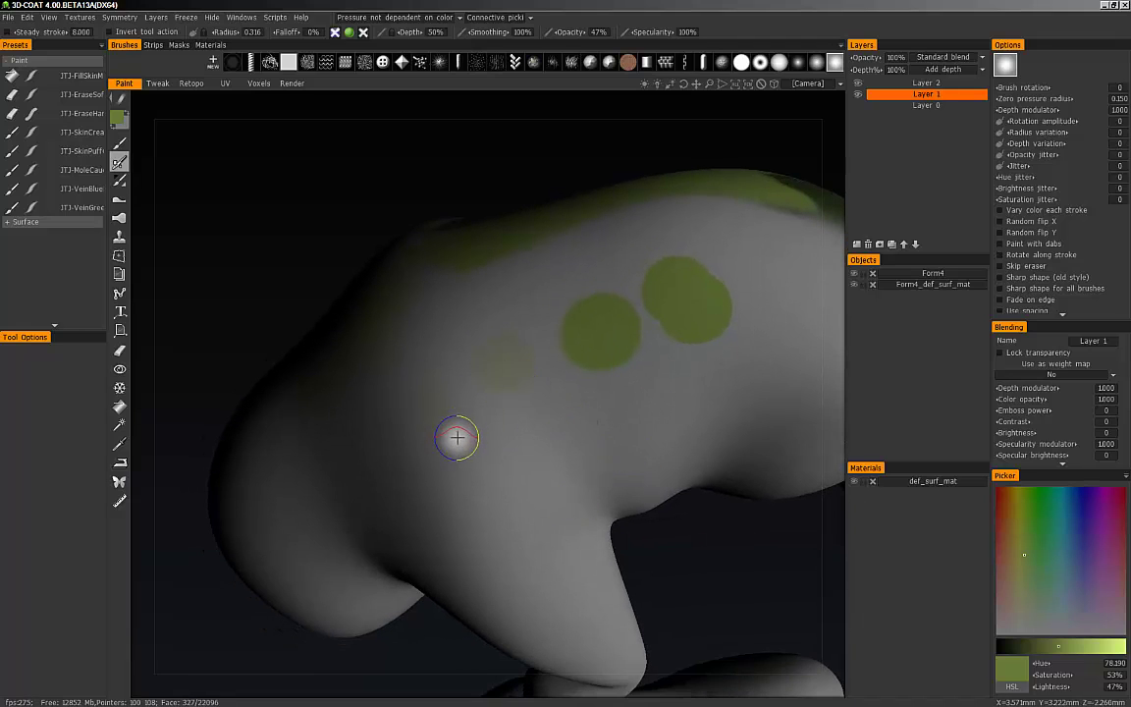
{"action": "mouse_move", "coordinate": [616, 417]}
{"action": "left_mouse_down", "text": "alt"}
{"action": "mouse_move", "coordinate": [596, 375]}
{"action": "mouse_move", "coordinate": [551, 371]}
{"action": "mouse_move", "coordinate": [557, 311]}
{"action": "left_mouse_up", "text": "alt"}
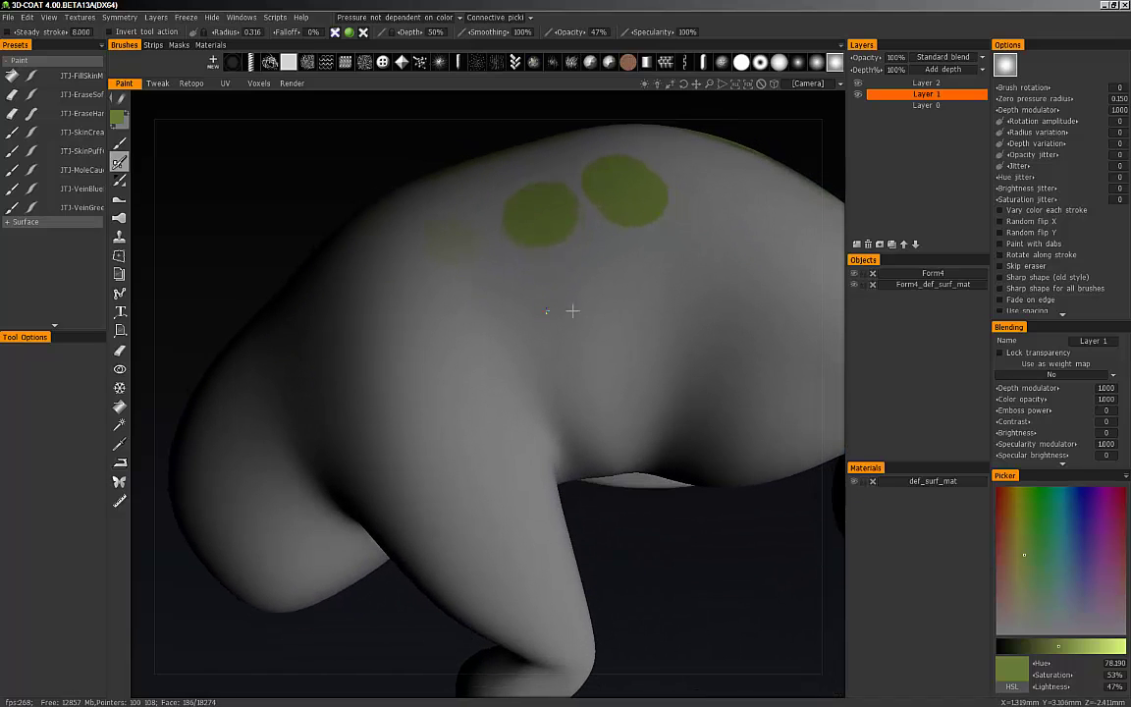
Set the airbrush opacity to 100% and spray a green spot of radius 0.427 below the first round spot.
{"action": "left_click", "coordinate": [599, 34]}
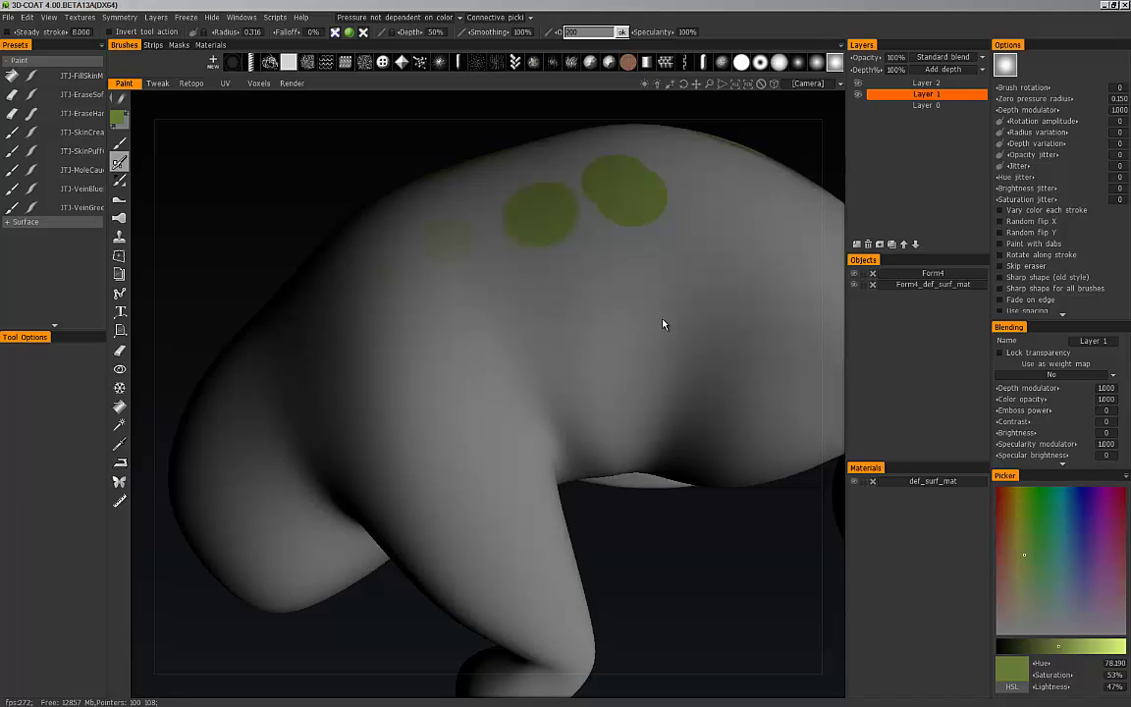
{"action": "key", "text": "Return"}
{"action": "scroll", "coordinate": [568, 306], "scroll_direction": "up", "scroll_amount": 3}
{"action": "left_click_drag", "start_coordinate": [566, 306], "coordinate": [557, 304], "text": "alt"}
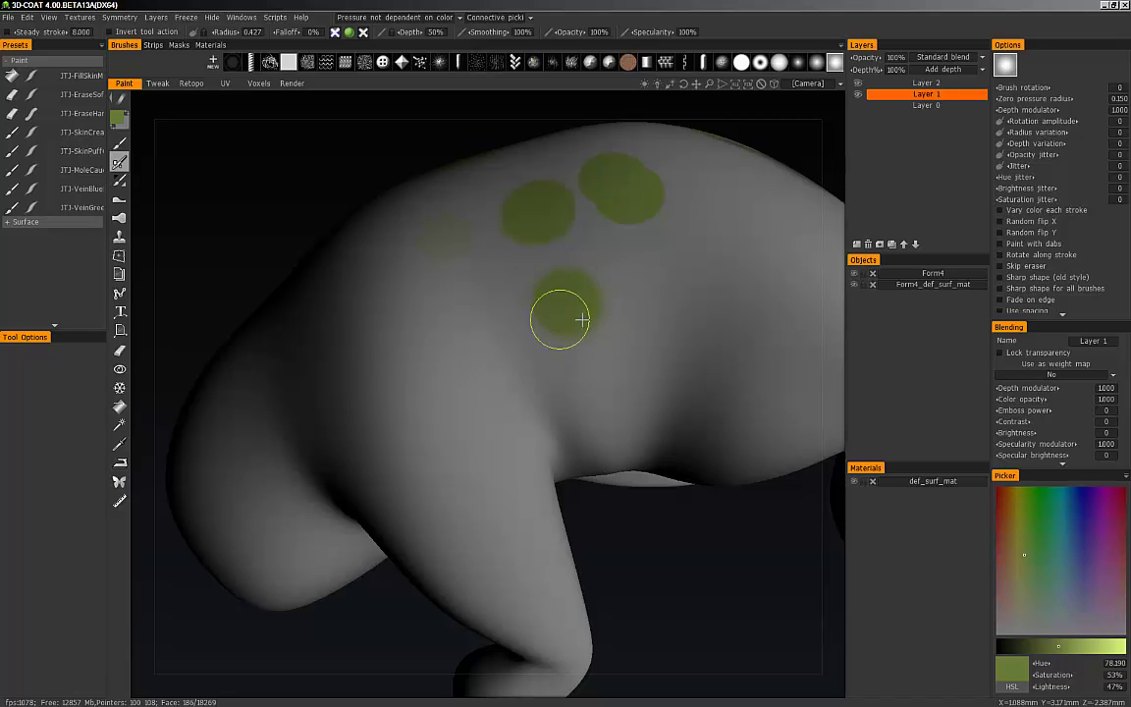
{"action": "mouse_move", "coordinate": [548, 313]}
{"action": "left_mouse_down"}
{"action": "mouse_move", "coordinate": [574, 341]}
{"action": "mouse_move", "coordinate": [596, 334]}
{"action": "left_mouse_up"}
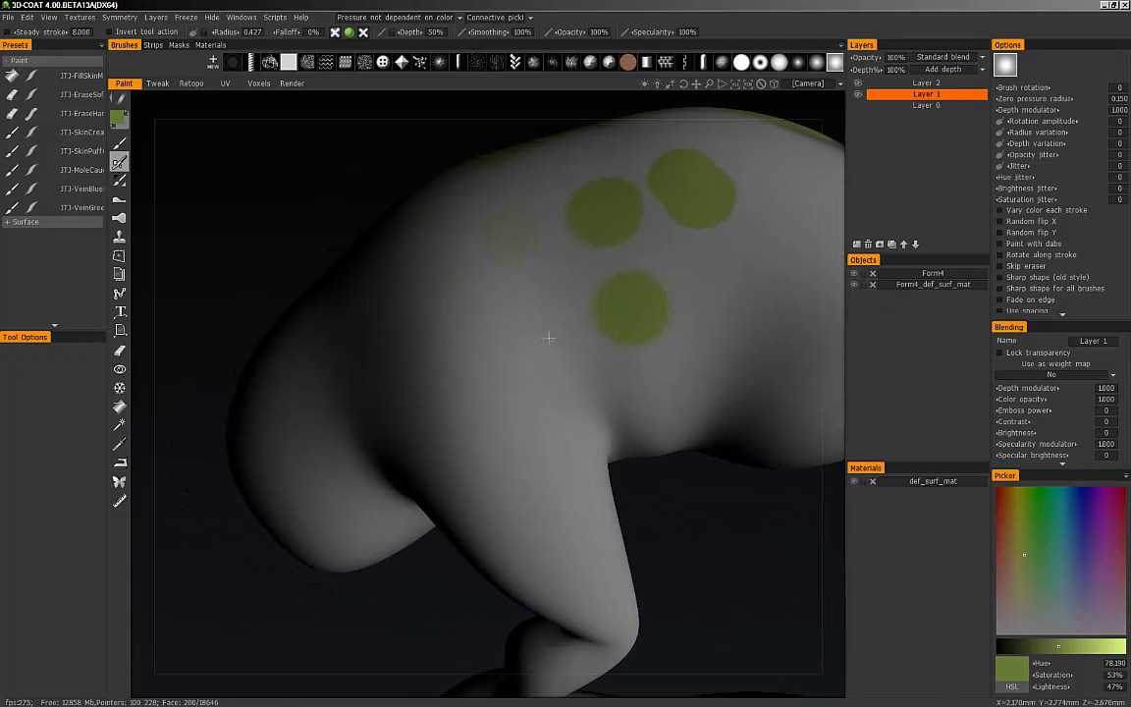
Set the airbrush opacity to 50% and shrink its radius to 0.125 near the faint dab.
{"action": "left_click", "coordinate": [594, 32]}
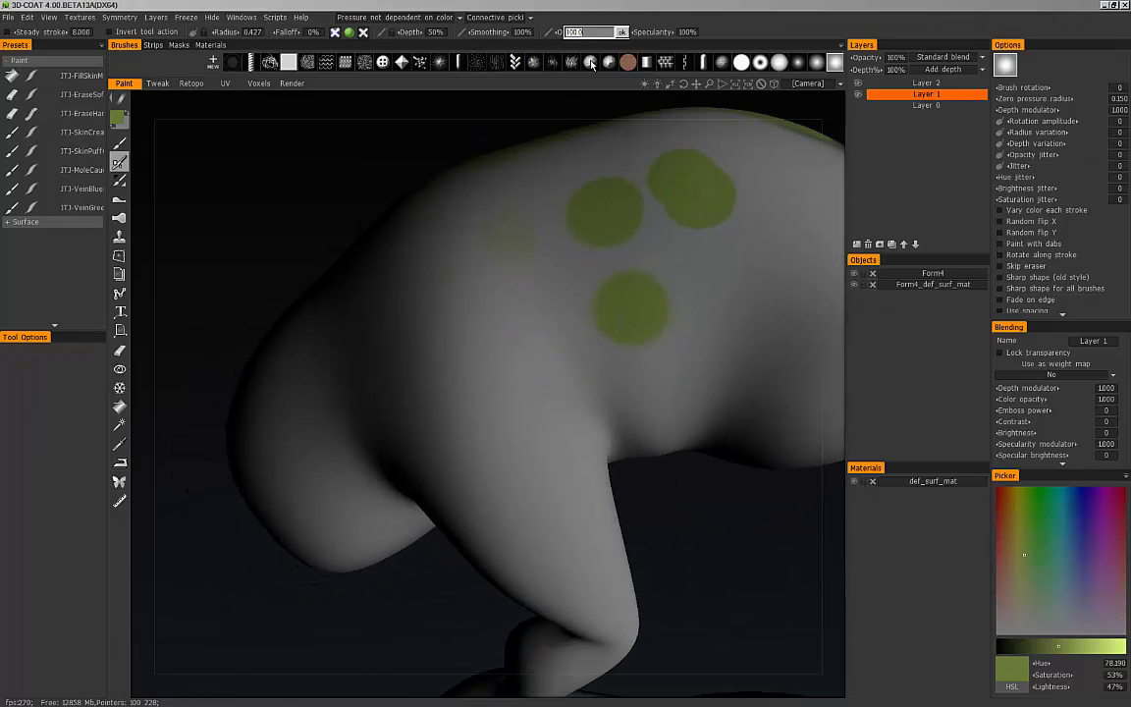
{"action": "key", "text": "Return"}
{"action": "mouse_move", "coordinate": [516, 346]}
{"action": "left_mouse_down", "text": "alt"}
{"action": "mouse_move", "coordinate": [565, 366]}
{"action": "mouse_move", "coordinate": [539, 329]}
{"action": "left_mouse_up", "text": "alt"}
{"action": "left_click", "coordinate": [563, 292]}
{"action": "right_click_drag", "start_coordinate": [539, 348], "coordinate": [519, 346]}
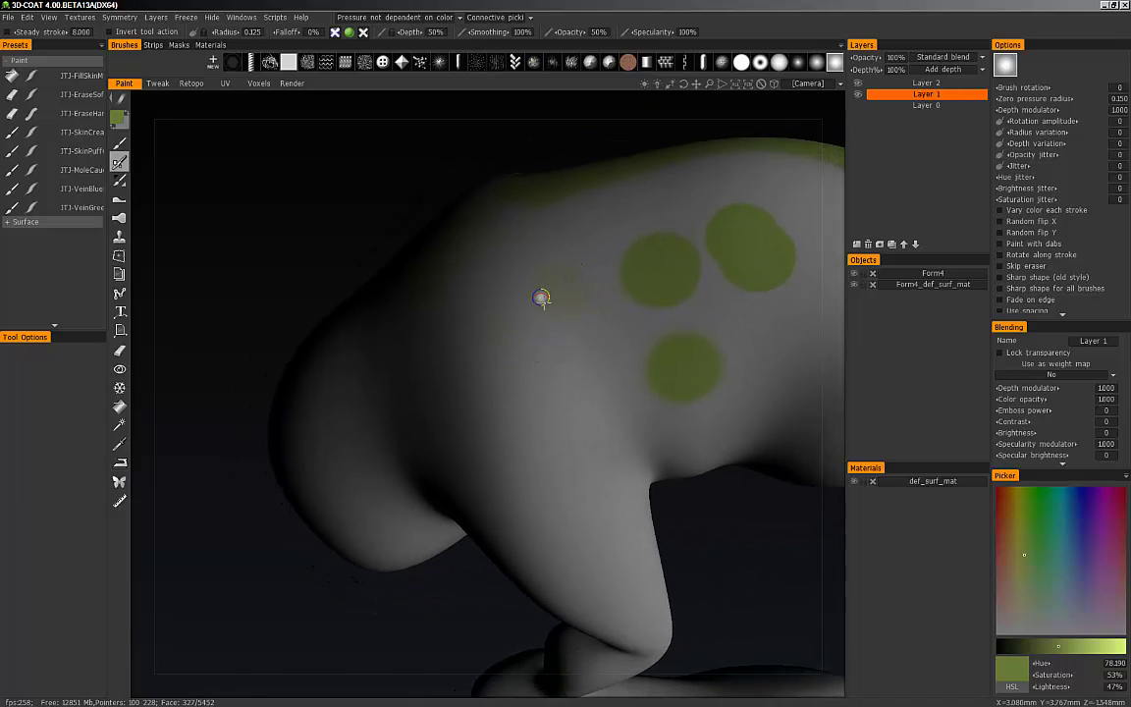
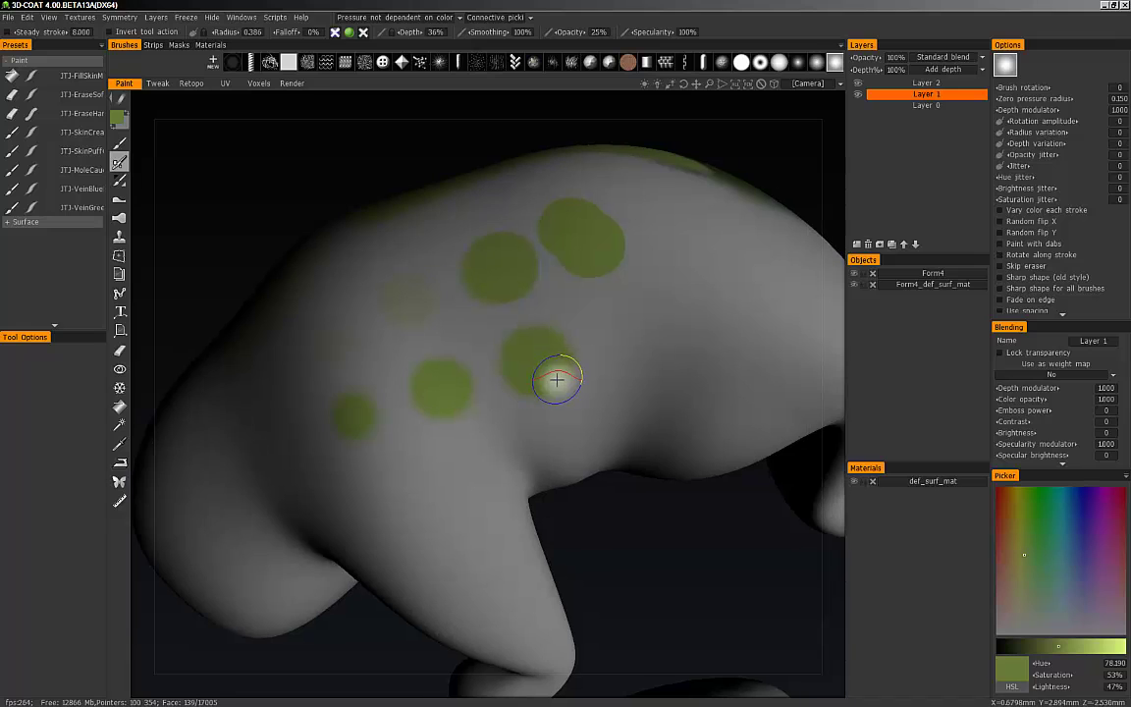
Set the airbrush opacity to 10% and build up a broad soft green patch on the bare flank behind the spots.
{"action": "middle_click_drag", "start_coordinate": [633, 219], "coordinate": [605, 238], "text": "alt"}
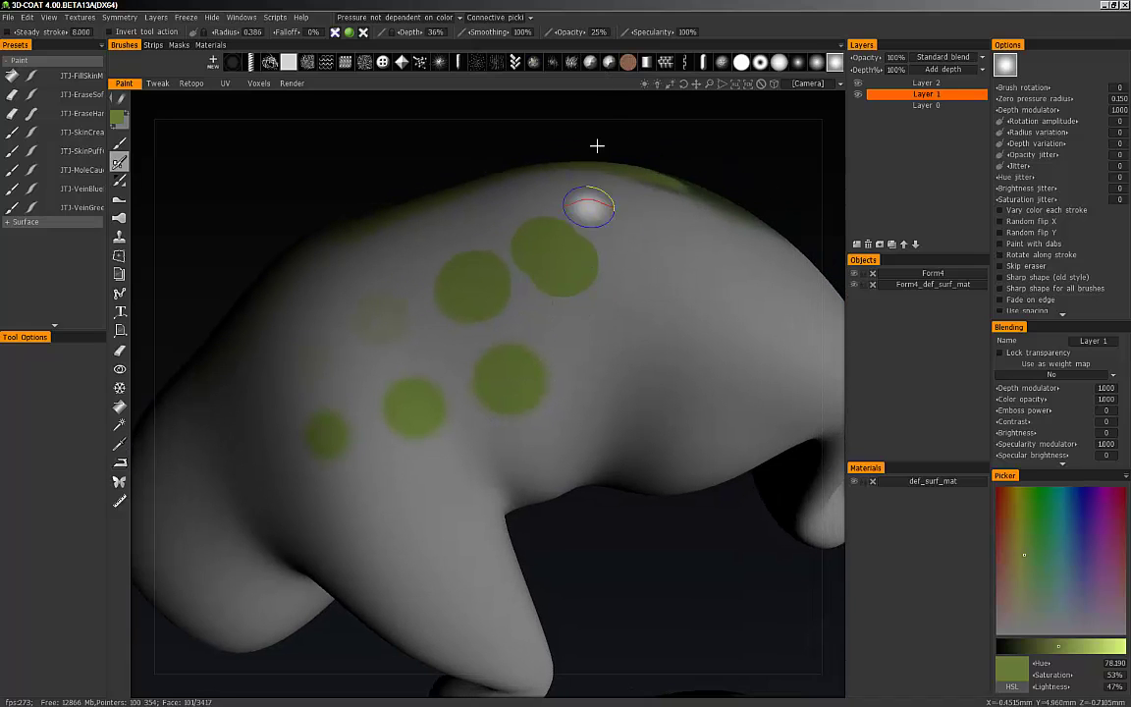
{"action": "left_click", "coordinate": [597, 35]}
{"action": "type", "text": "10"}
{"action": "key", "text": "Return"}
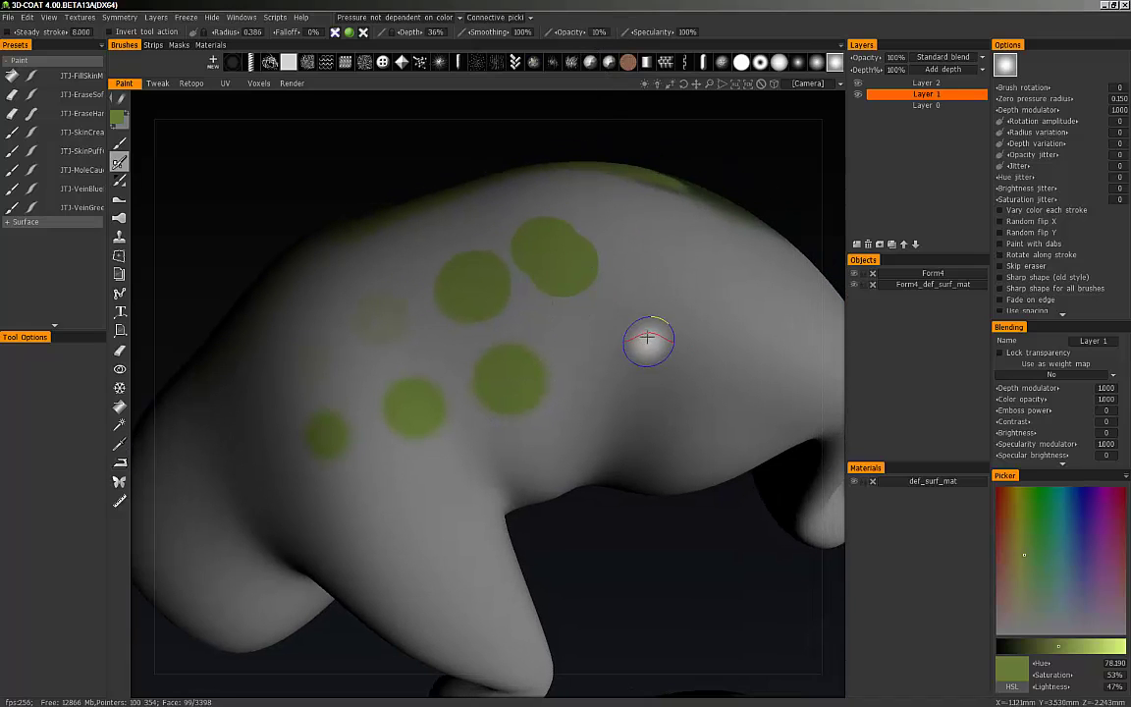
{"action": "mouse_move", "coordinate": [649, 338]}
{"action": "left_mouse_down", "text": "alt"}
{"action": "mouse_move", "coordinate": [549, 397]}
{"action": "mouse_move", "coordinate": [531, 337]}
{"action": "left_mouse_up", "text": "alt"}
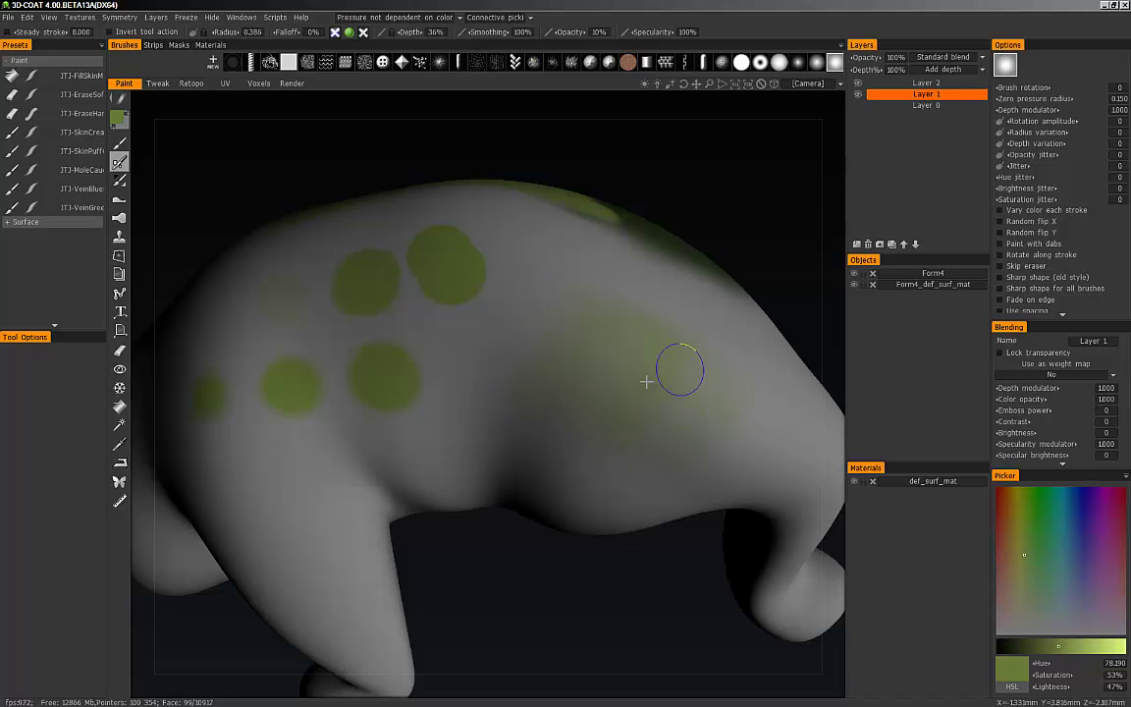
Switch back from the airbrush to the standard brush with the solid round alpha.
{"action": "middle_click_drag", "start_coordinate": [137, 179], "coordinate": [188, 215]}
{"action": "left_click", "coordinate": [125, 148]}
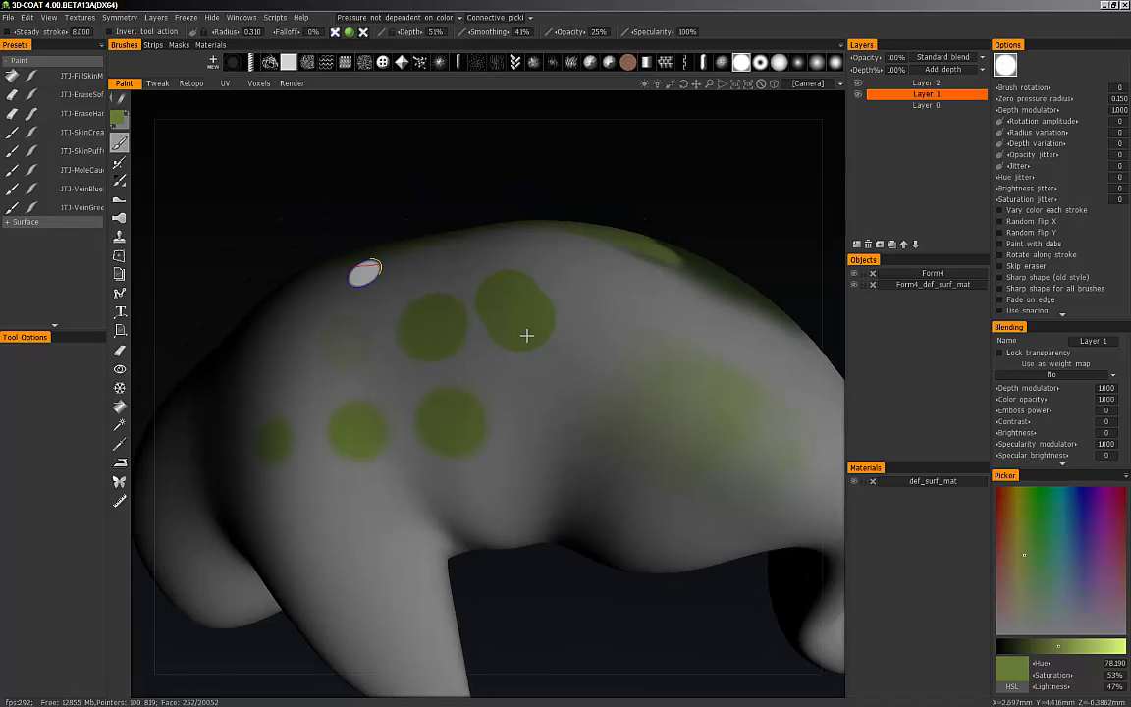
{"action": "mouse_move", "coordinate": [678, 359]}
{"action": "left_mouse_down", "text": "alt"}
{"action": "mouse_move", "coordinate": [535, 412]}
{"action": "mouse_move", "coordinate": [490, 373]}
{"action": "mouse_move", "coordinate": [504, 391]}
{"action": "mouse_move", "coordinate": [522, 369]}
{"action": "left_mouse_up", "text": "alt"}
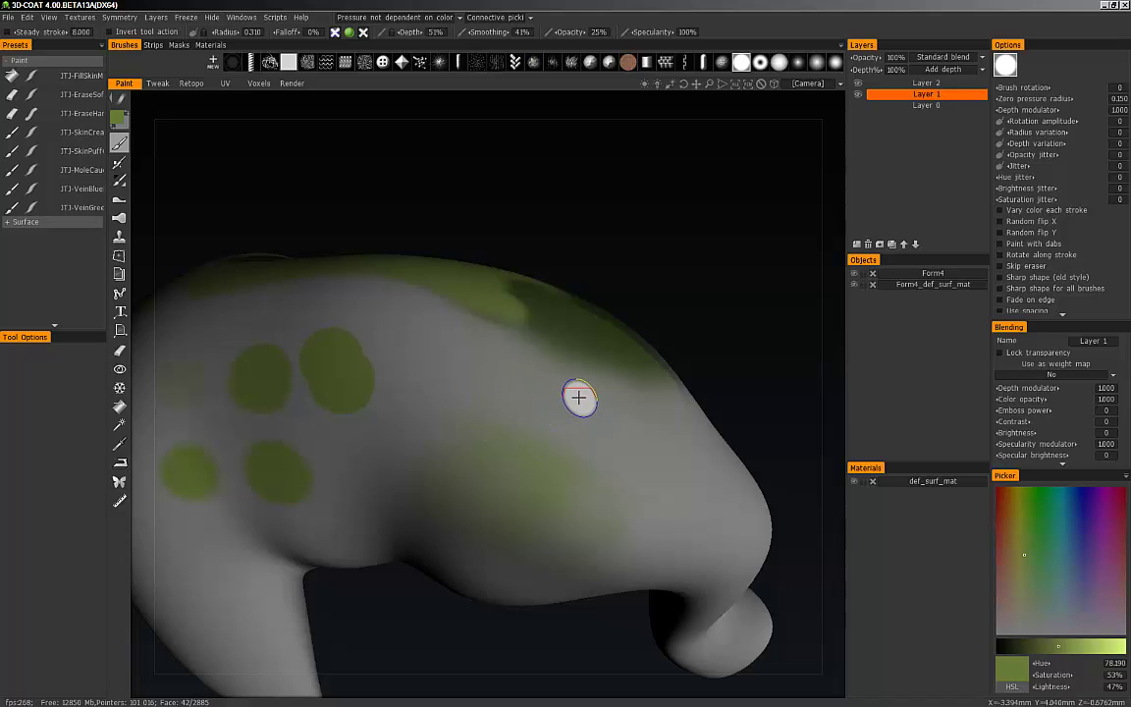
{"action": "mouse_move", "coordinate": [573, 393]}
{"action": "left_mouse_down", "text": "alt"}
{"action": "mouse_move", "coordinate": [541, 406]}
{"action": "mouse_move", "coordinate": [545, 420]}
{"action": "mouse_move", "coordinate": [546, 404]}
{"action": "left_mouse_up", "text": "alt"}
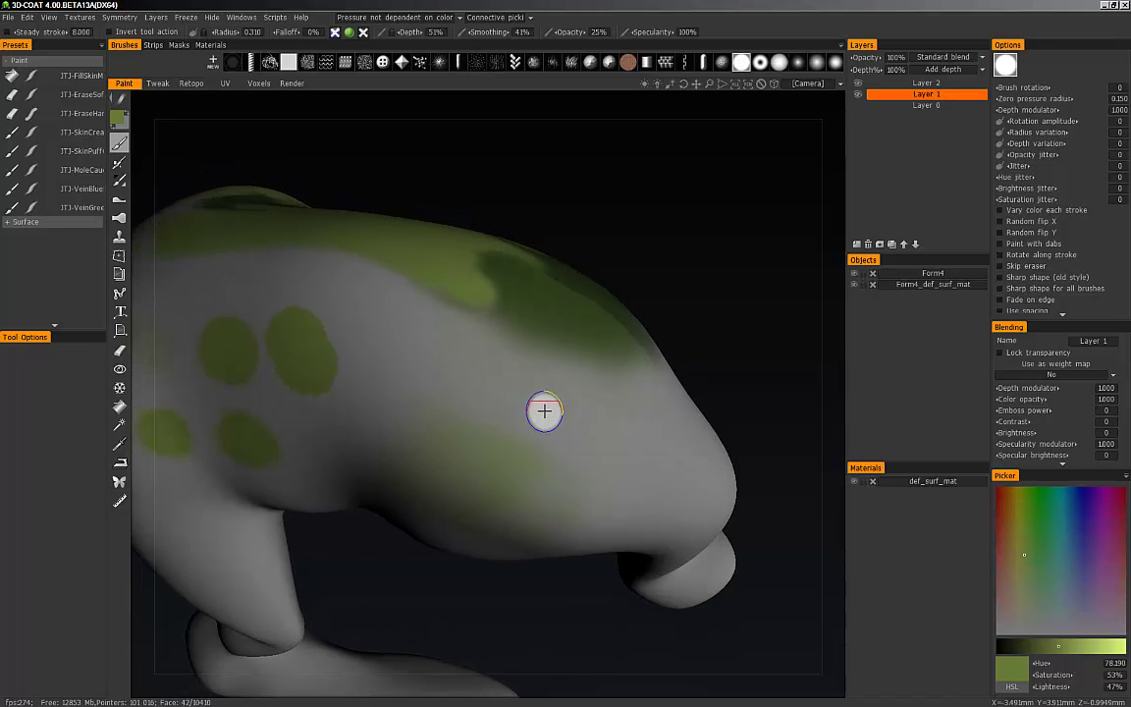
{"action": "mouse_move", "coordinate": [546, 411]}
{"action": "left_mouse_down", "text": "alt"}
{"action": "mouse_move", "coordinate": [521, 397]}
{"action": "mouse_move", "coordinate": [538, 432]}
{"action": "mouse_move", "coordinate": [434, 350]}
{"action": "mouse_move", "coordinate": [565, 349]}
{"action": "left_mouse_up", "text": "alt"}
{"action": "left_click_drag", "start_coordinate": [463, 279], "coordinate": [498, 297], "text": "alt"}
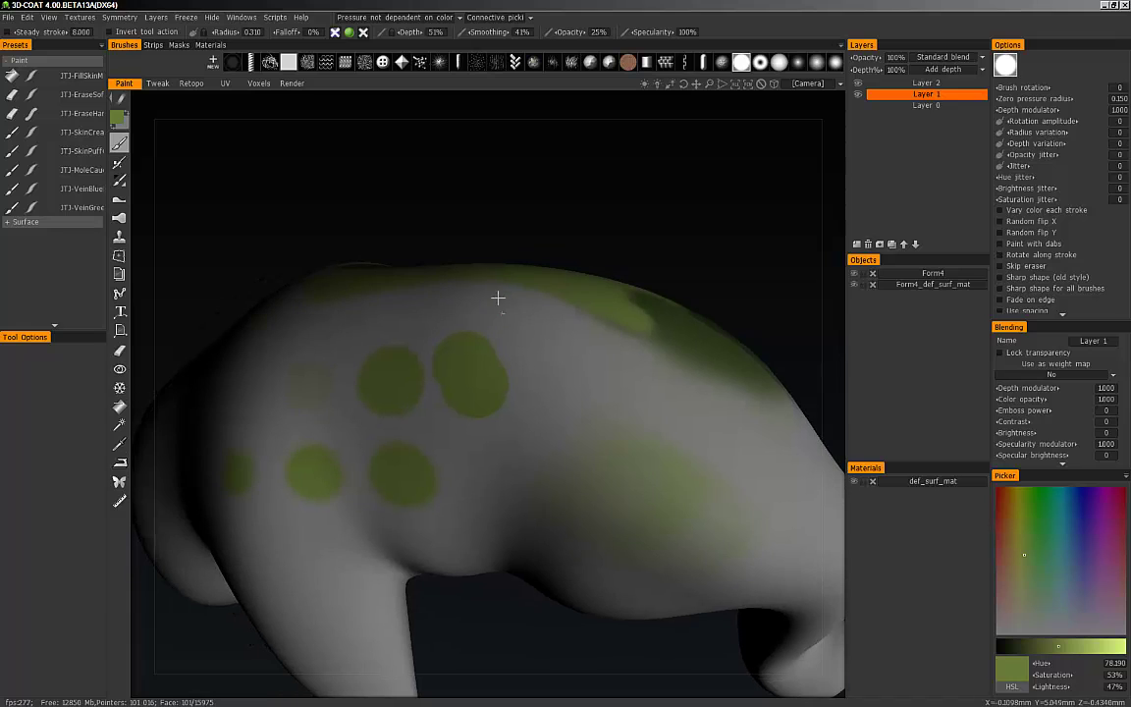
{"action": "left_click_drag", "start_coordinate": [547, 369], "coordinate": [516, 339], "text": "alt"}
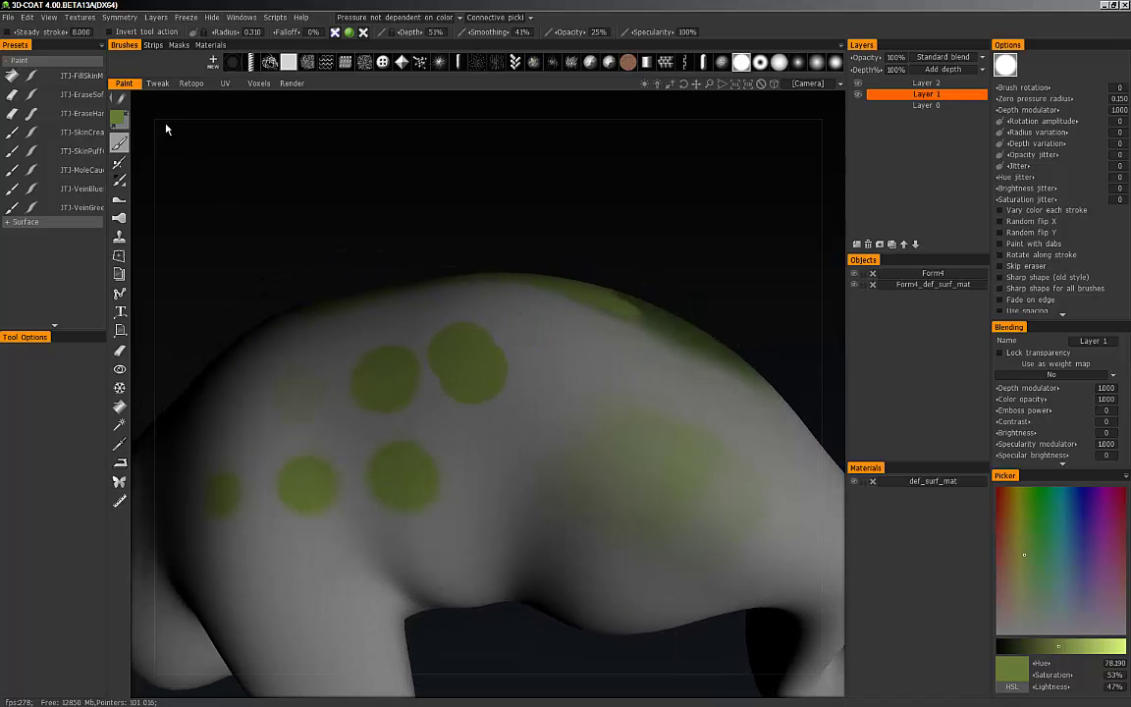
Enable depth painting and turn off color, leaving specularity off, so the brush affects depth only.
{"action": "left_click", "coordinate": [334, 32]}
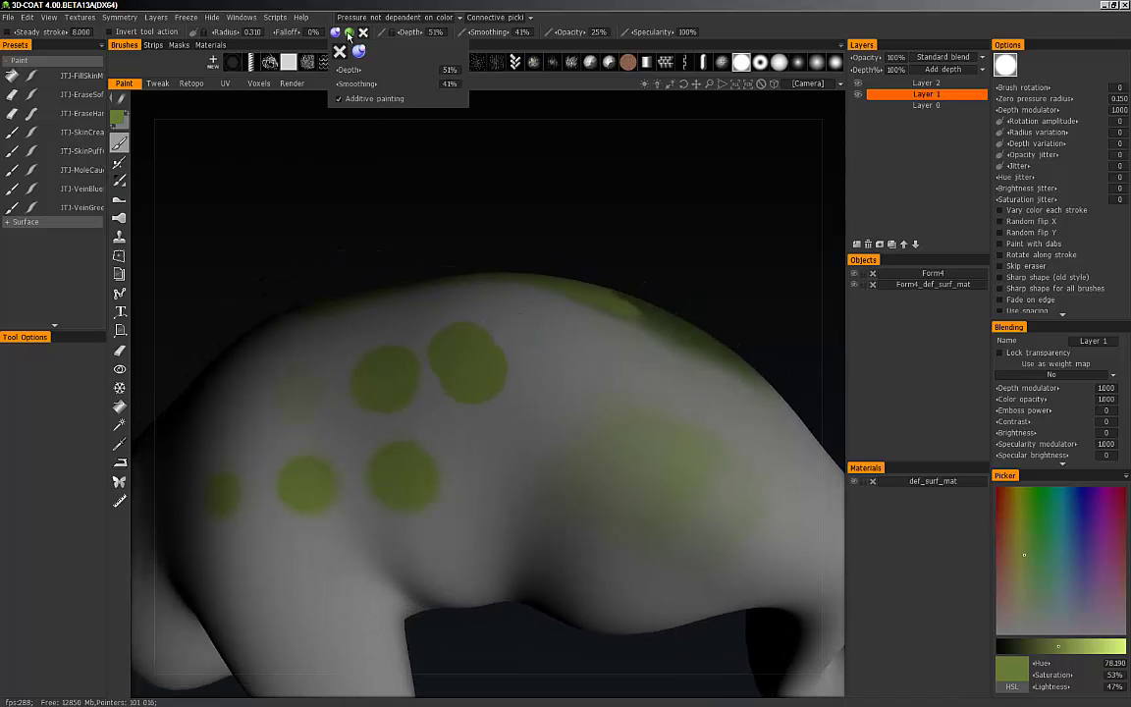
{"action": "left_click", "coordinate": [364, 32]}
{"action": "left_click_drag", "start_coordinate": [423, 263], "coordinate": [550, 312], "text": "alt"}
{"action": "left_click", "coordinate": [364, 32]}
{"action": "left_click", "coordinate": [349, 32]}
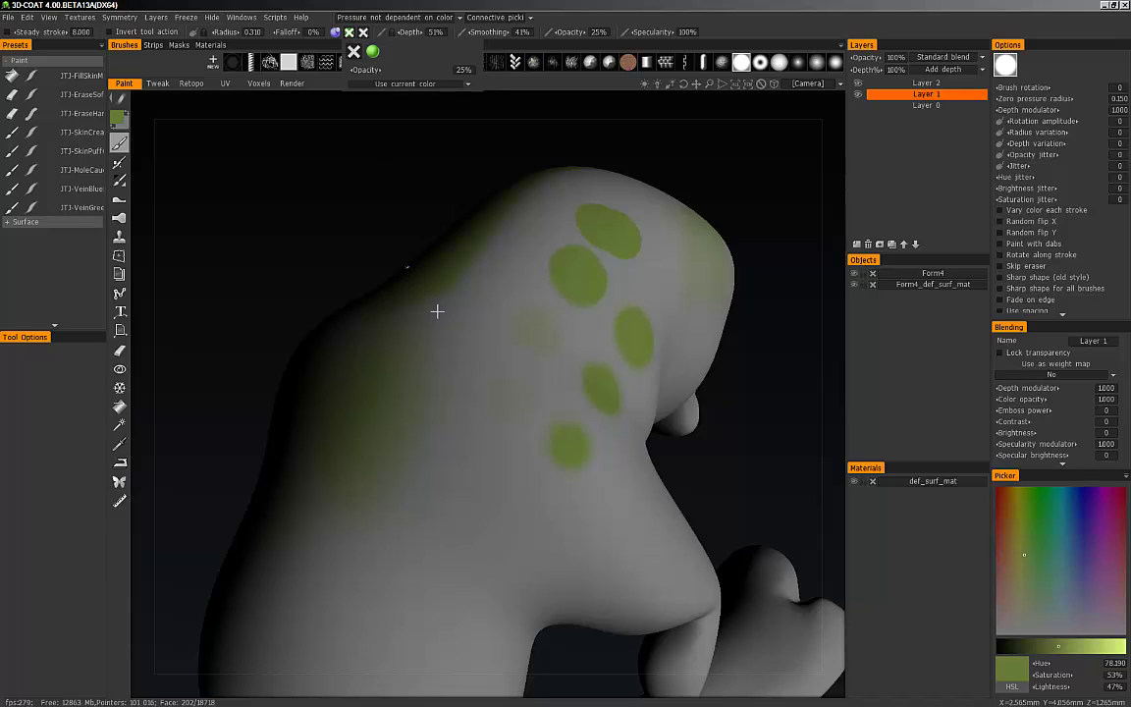
Choose the soft round brush alpha and set its radius to 0.880 and its depth to 19%.
{"action": "left_click_drag", "start_coordinate": [437, 311], "coordinate": [470, 275], "text": "alt"}
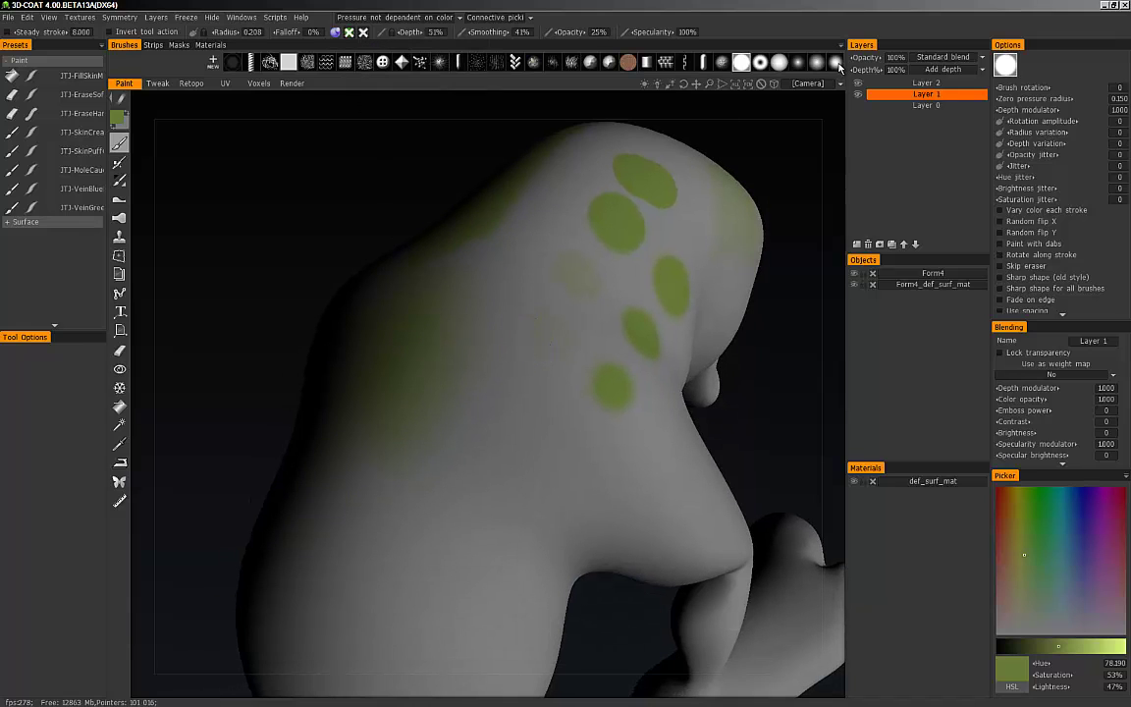
{"action": "middle_click_drag", "start_coordinate": [554, 389], "coordinate": [581, 339], "text": "alt"}
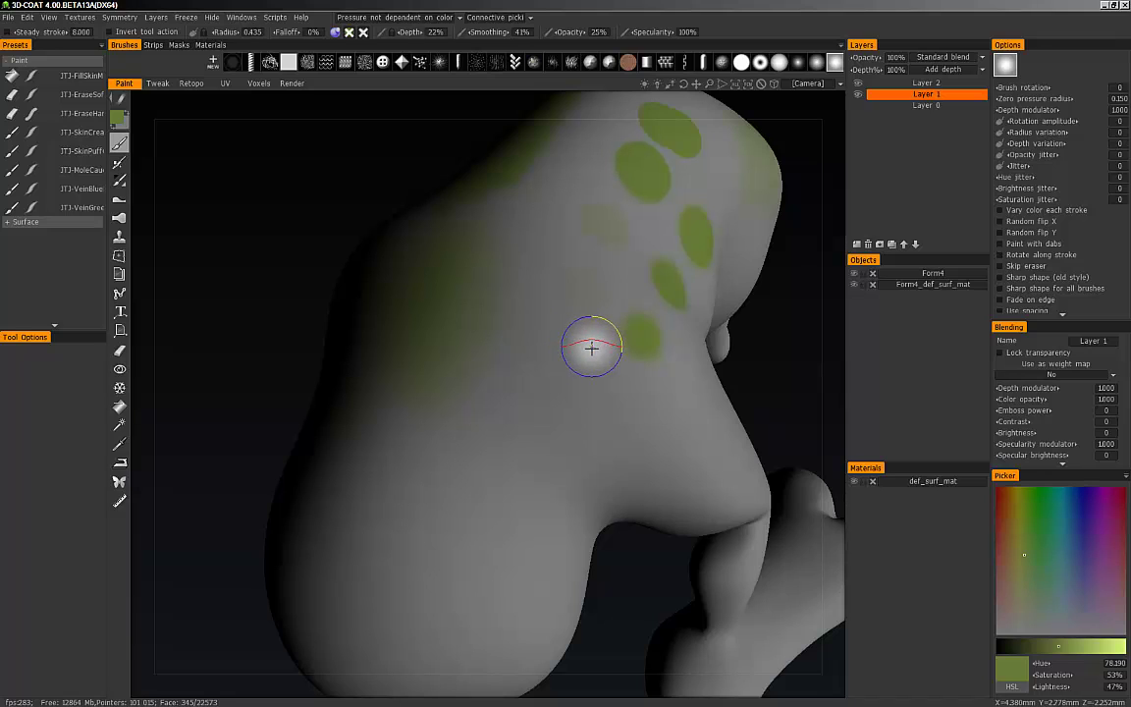
{"action": "mouse_move", "coordinate": [593, 348]}
{"action": "right_mouse_down"}
{"action": "mouse_move", "coordinate": [505, 341]}
{"action": "mouse_move", "coordinate": [551, 341]}
{"action": "right_mouse_up"}
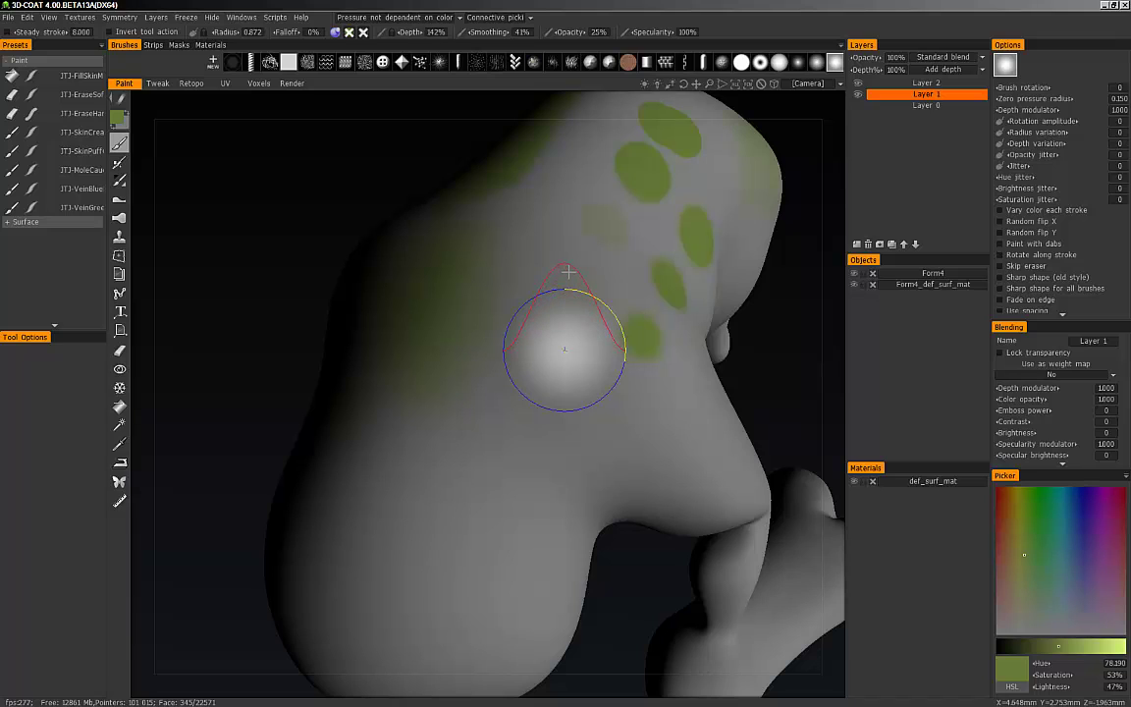
{"action": "mouse_move", "coordinate": [571, 331]}
{"action": "right_mouse_down"}
{"action": "mouse_move", "coordinate": [570, 350]}
{"action": "mouse_move", "coordinate": [572, 314]}
{"action": "right_mouse_up"}
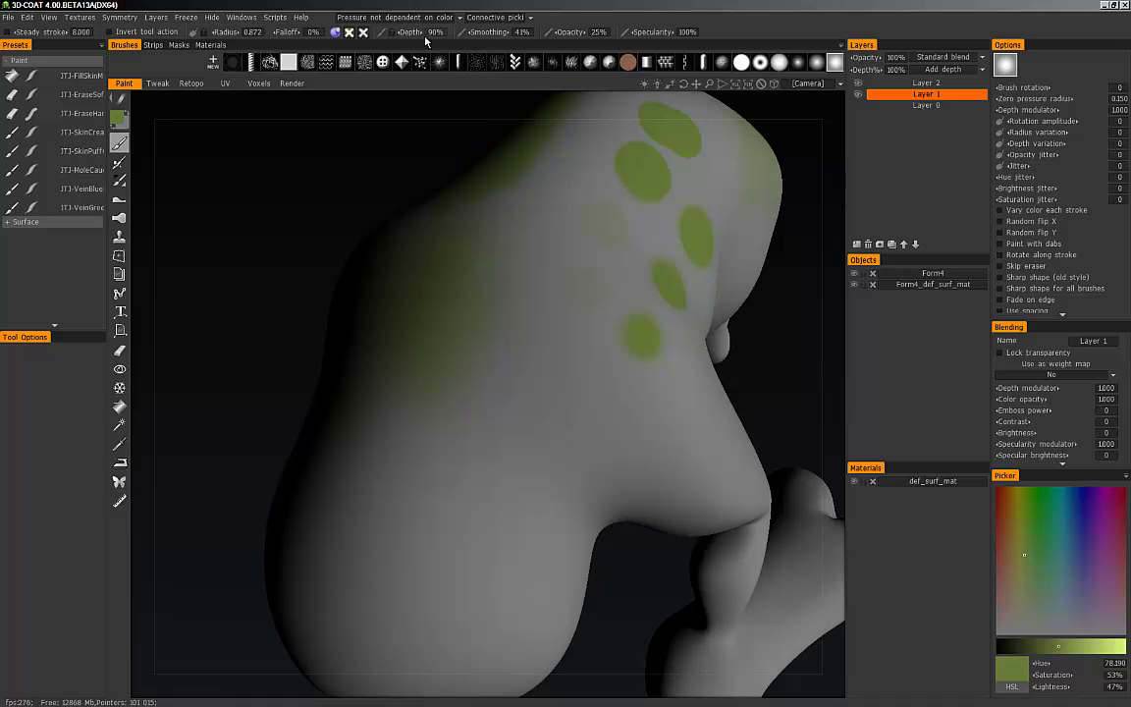
{"action": "mouse_move", "coordinate": [580, 359]}
{"action": "right_mouse_down"}
{"action": "mouse_move", "coordinate": [581, 346]}
{"action": "mouse_move", "coordinate": [572, 366]}
{"action": "right_mouse_up"}
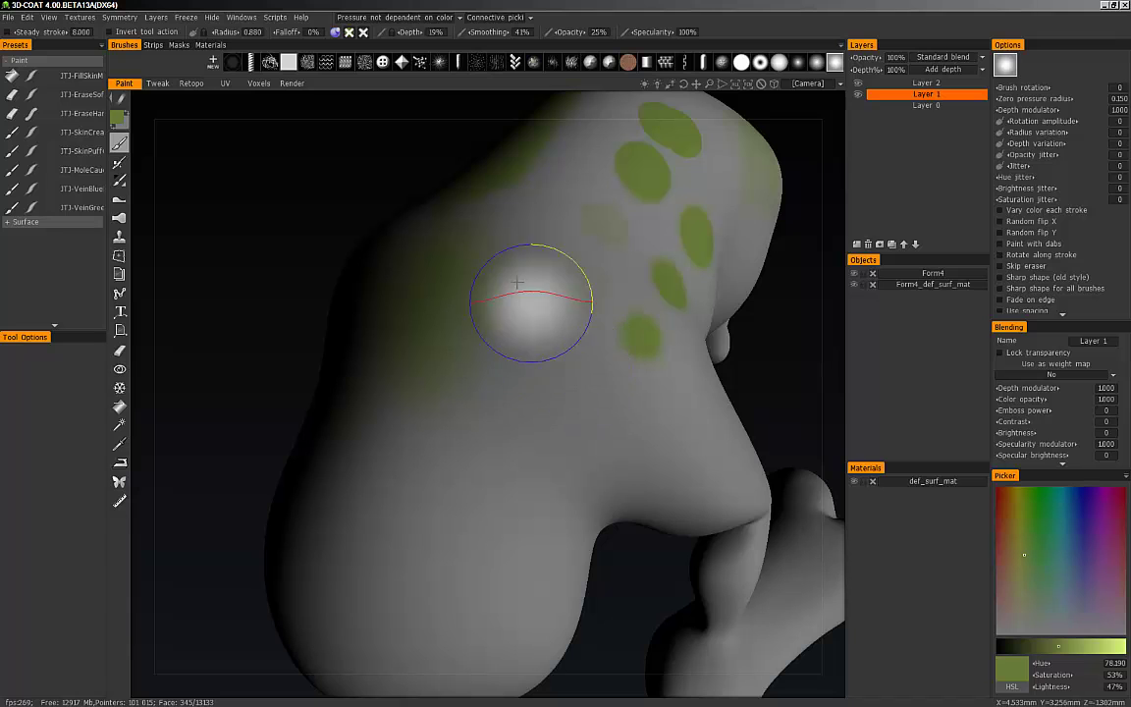
Brush several long depth strokes down the rear leg to build up muscle-like ridges.
{"action": "mouse_move", "coordinate": [538, 340]}
{"action": "left_mouse_down", "text": "alt"}
{"action": "mouse_move", "coordinate": [565, 309]}
{"action": "mouse_move", "coordinate": [545, 350]}
{"action": "left_mouse_up", "text": "alt"}
{"action": "right_click_drag", "start_coordinate": [545, 350], "coordinate": [565, 374], "text": "alt"}
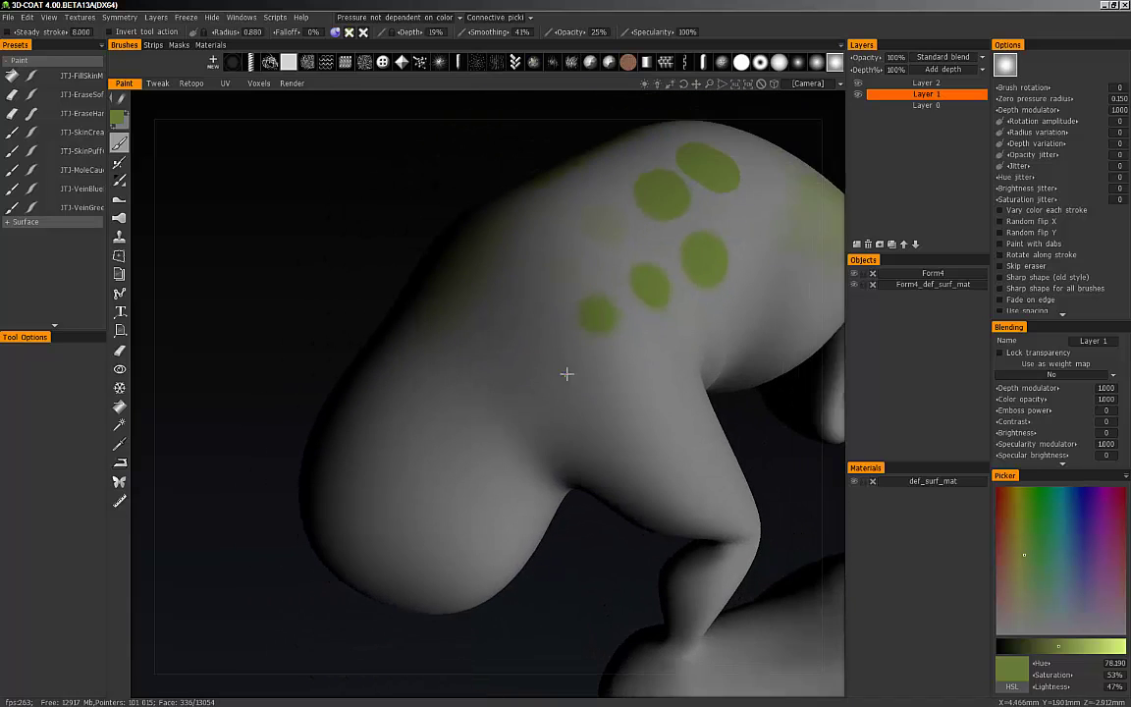
{"action": "middle_click_drag", "start_coordinate": [566, 374], "coordinate": [402, 418], "text": "alt"}
{"action": "right_click_drag", "start_coordinate": [402, 418], "coordinate": [479, 437], "text": "alt"}
{"action": "mouse_move", "coordinate": [479, 437]}
{"action": "left_mouse_down", "text": "alt"}
{"action": "mouse_move", "coordinate": [373, 378]}
{"action": "mouse_move", "coordinate": [522, 407]}
{"action": "mouse_move", "coordinate": [606, 472]}
{"action": "mouse_move", "coordinate": [526, 411]}
{"action": "mouse_move", "coordinate": [571, 516]}
{"action": "left_mouse_up", "text": "alt"}
{"action": "left_click_drag", "start_coordinate": [553, 379], "coordinate": [587, 503]}
{"action": "left_click_drag", "start_coordinate": [500, 370], "coordinate": [554, 500]}
{"action": "left_click_drag", "start_coordinate": [476, 378], "coordinate": [530, 484]}
{"action": "mouse_move", "coordinate": [503, 403]}
{"action": "left_mouse_down", "text": "alt"}
{"action": "mouse_move", "coordinate": [556, 376]}
{"action": "mouse_move", "coordinate": [521, 397]}
{"action": "mouse_move", "coordinate": [510, 453]}
{"action": "mouse_move", "coordinate": [552, 496]}
{"action": "left_mouse_up", "text": "alt"}
{"action": "mouse_move", "coordinate": [438, 357]}
{"action": "left_mouse_down"}
{"action": "mouse_move", "coordinate": [520, 455]}
{"action": "mouse_move", "coordinate": [455, 455]}
{"action": "mouse_move", "coordinate": [442, 438]}
{"action": "mouse_move", "coordinate": [500, 409]}
{"action": "mouse_move", "coordinate": [490, 353]}
{"action": "mouse_move", "coordinate": [524, 369]}
{"action": "mouse_move", "coordinate": [492, 430]}
{"action": "mouse_move", "coordinate": [462, 455]}
{"action": "mouse_move", "coordinate": [479, 437]}
{"action": "mouse_move", "coordinate": [489, 330]}
{"action": "left_mouse_up"}
Reduce the brush radius to 0.628 and add more lengthwise depth strokes around the rear leg.
{"action": "right_click_drag", "start_coordinate": [470, 426], "coordinate": [462, 426]}
{"action": "mouse_move", "coordinate": [448, 388]}
{"action": "left_mouse_down"}
{"action": "mouse_move", "coordinate": [472, 508]}
{"action": "mouse_move", "coordinate": [438, 530]}
{"action": "left_mouse_up"}
{"action": "left_click_drag", "start_coordinate": [398, 439], "coordinate": [481, 447], "text": "alt"}
{"action": "left_click_drag", "start_coordinate": [413, 414], "coordinate": [429, 532]}
{"action": "left_click_drag", "start_coordinate": [373, 450], "coordinate": [511, 445], "text": "alt"}
{"action": "mouse_move", "coordinate": [403, 427]}
{"action": "left_mouse_down"}
{"action": "mouse_move", "coordinate": [386, 523]}
{"action": "mouse_move", "coordinate": [379, 481]}
{"action": "left_mouse_up"}
{"action": "mouse_move", "coordinate": [444, 462]}
{"action": "left_mouse_down", "text": "alt"}
{"action": "mouse_move", "coordinate": [354, 475]}
{"action": "mouse_move", "coordinate": [314, 454]}
{"action": "left_mouse_up", "text": "alt"}
{"action": "middle_click_drag", "start_coordinate": [400, 476], "coordinate": [403, 517], "text": "alt"}
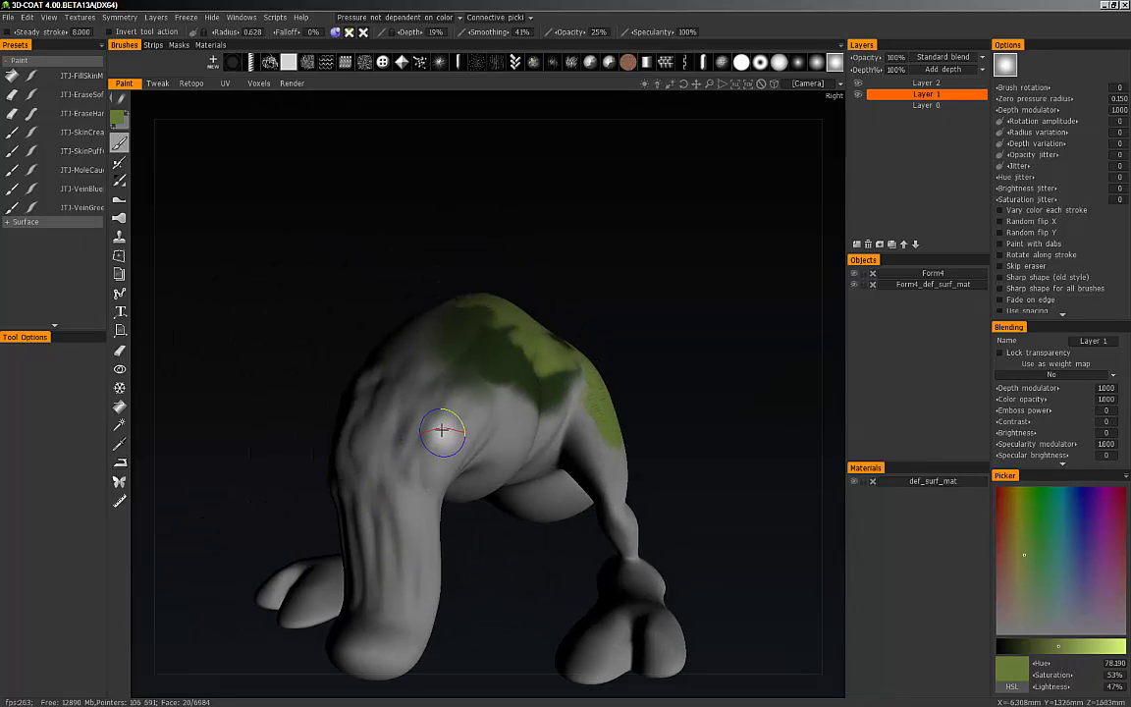
Set the brush depth to 10% for subtler relief on the body.
{"action": "left_click", "coordinate": [436, 32]}
{"action": "type", "text": "10"}
{"action": "key", "text": "Return"}
{"action": "right_click_drag", "start_coordinate": [471, 418], "coordinate": [491, 417], "text": "alt"}
{"action": "left_click_drag", "start_coordinate": [482, 417], "coordinate": [345, 418], "text": "alt"}
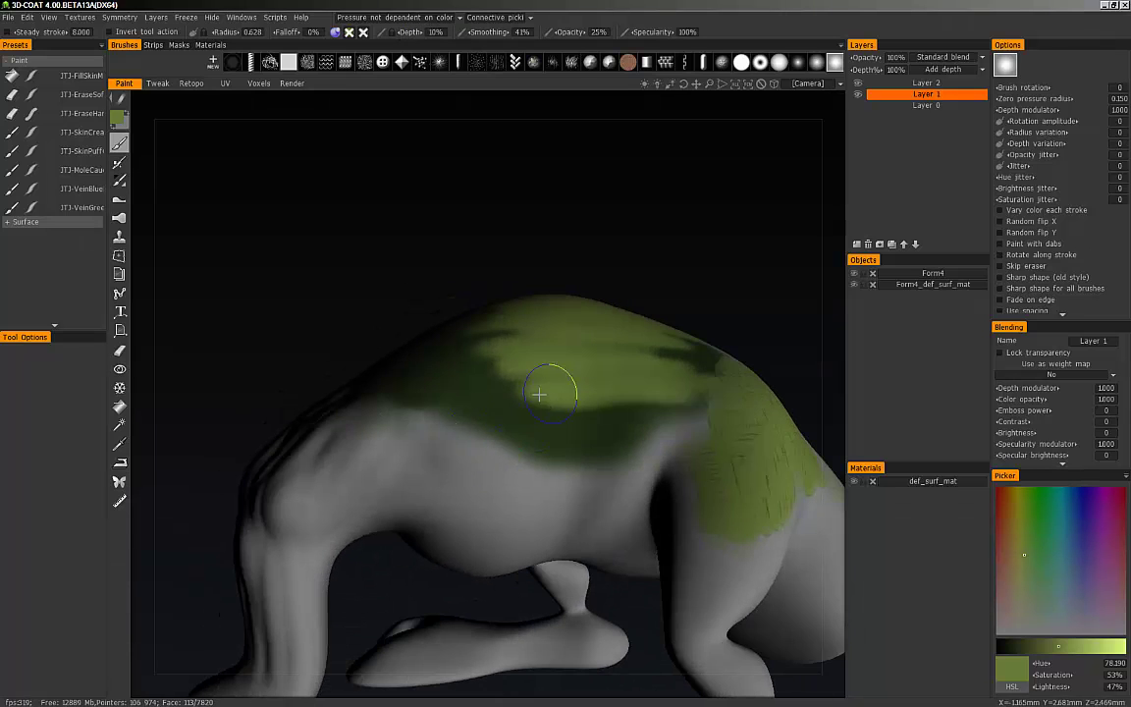
Brush subtle depth strokes across the flank below the dark green patch.
{"action": "left_click_drag", "start_coordinate": [425, 397], "coordinate": [457, 417], "text": "alt"}
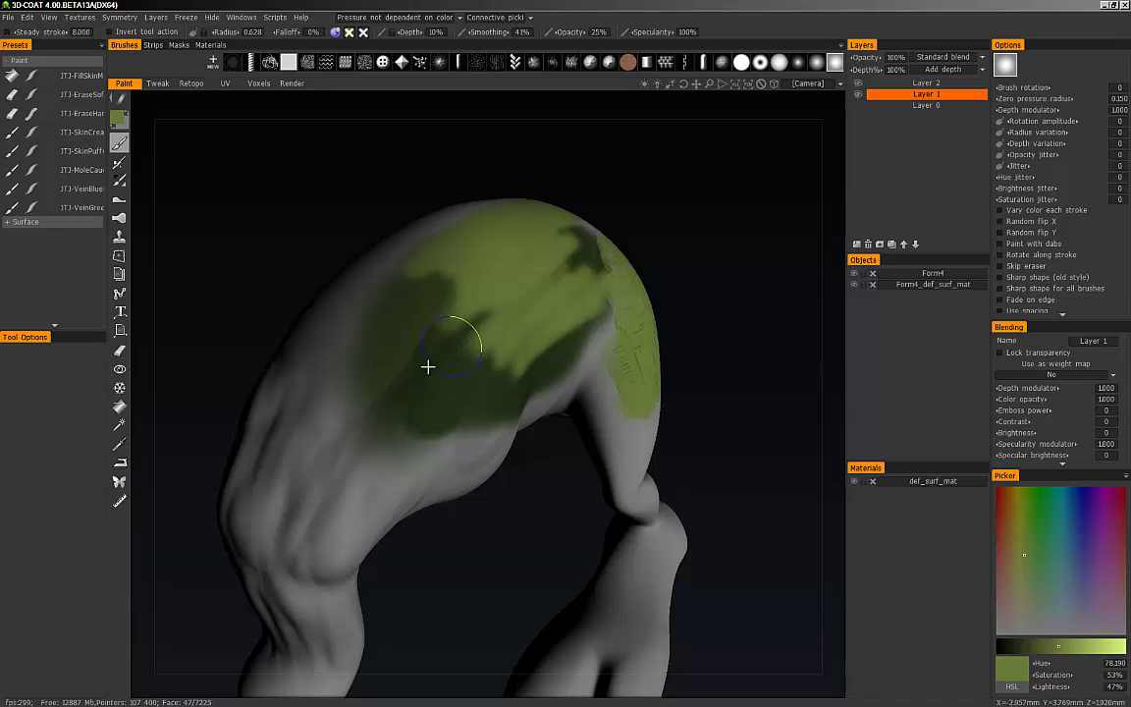
{"action": "mouse_move", "coordinate": [328, 386]}
{"action": "left_mouse_down", "text": "alt"}
{"action": "mouse_move", "coordinate": [462, 341]}
{"action": "mouse_move", "coordinate": [464, 355]}
{"action": "mouse_move", "coordinate": [371, 374]}
{"action": "mouse_move", "coordinate": [419, 280]}
{"action": "mouse_move", "coordinate": [447, 374]}
{"action": "mouse_move", "coordinate": [487, 443]}
{"action": "left_mouse_up", "text": "alt"}
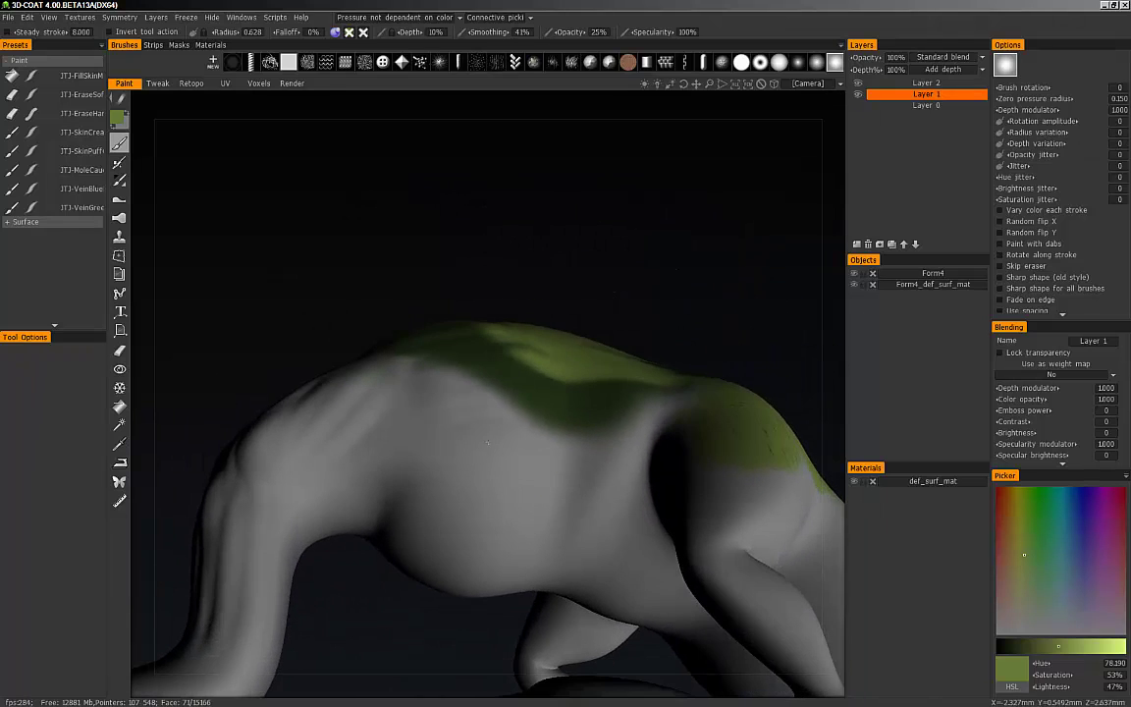
{"action": "left_click_drag", "start_coordinate": [416, 450], "coordinate": [490, 432]}
{"action": "mouse_move", "coordinate": [411, 425]}
{"action": "left_mouse_down"}
{"action": "mouse_move", "coordinate": [468, 403]}
{"action": "mouse_move", "coordinate": [426, 448]}
{"action": "left_mouse_up"}
{"action": "mouse_move", "coordinate": [280, 356]}
{"action": "left_mouse_down", "text": "alt"}
{"action": "mouse_move", "coordinate": [371, 379]}
{"action": "mouse_move", "coordinate": [478, 431]}
{"action": "mouse_move", "coordinate": [467, 404]}
{"action": "mouse_move", "coordinate": [498, 462]}
{"action": "mouse_move", "coordinate": [451, 426]}
{"action": "left_mouse_up", "text": "alt"}
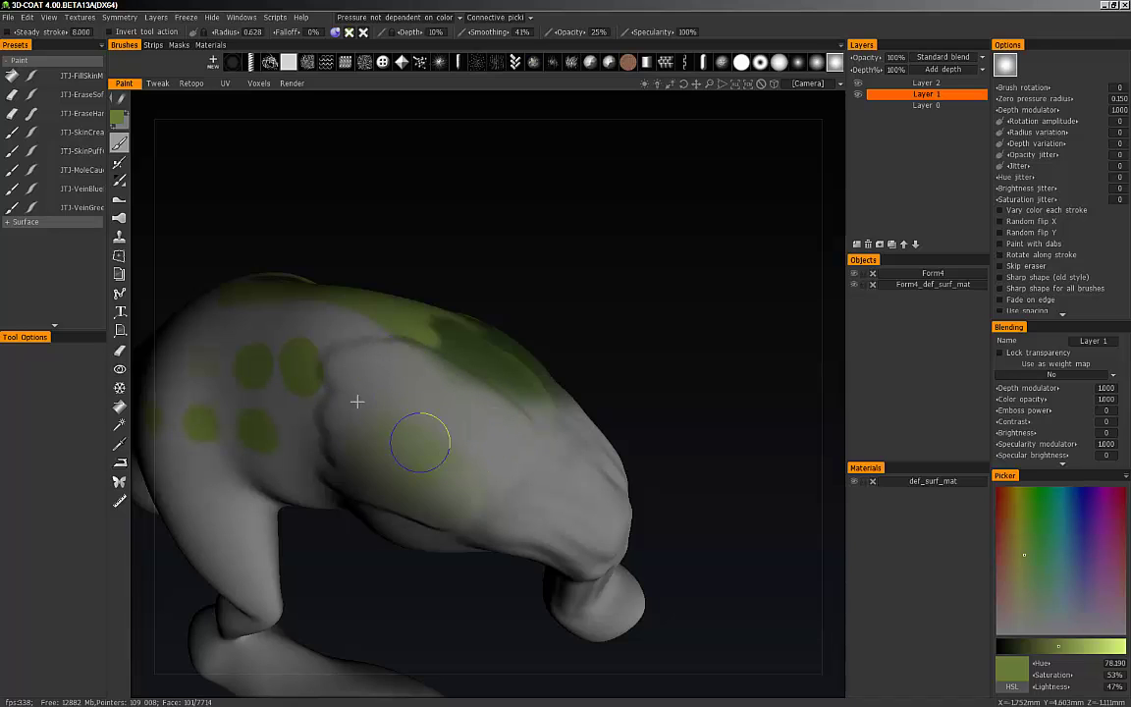
Brush depth strokes around the green spots on the shoulder, and build up more relief there with the airbrush.
{"action": "left_click_drag", "start_coordinate": [391, 351], "coordinate": [328, 359]}
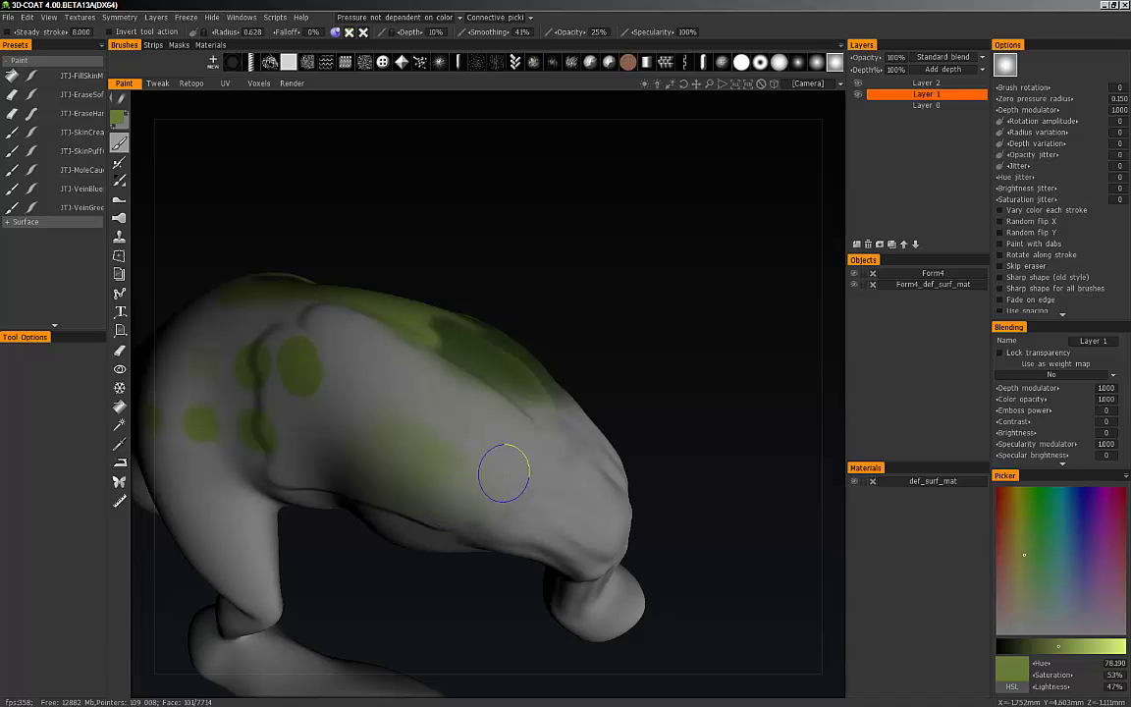
{"action": "mouse_move", "coordinate": [175, 255]}
{"action": "left_mouse_down"}
{"action": "mouse_move", "coordinate": [410, 422]}
{"action": "mouse_move", "coordinate": [174, 254]}
{"action": "mouse_move", "coordinate": [485, 407]}
{"action": "left_mouse_up"}
{"action": "left_click", "coordinate": [122, 165]}
{"action": "left_click_drag", "start_coordinate": [410, 377], "coordinate": [435, 440]}
{"action": "mouse_move", "coordinate": [395, 400]}
{"action": "left_mouse_down"}
{"action": "mouse_move", "coordinate": [423, 425]}
{"action": "mouse_move", "coordinate": [435, 408]}
{"action": "mouse_move", "coordinate": [555, 381]}
{"action": "left_mouse_up"}
{"action": "mouse_move", "coordinate": [393, 231]}
{"action": "left_mouse_down"}
{"action": "mouse_move", "coordinate": [572, 306]}
{"action": "mouse_move", "coordinate": [619, 262]}
{"action": "mouse_move", "coordinate": [593, 293]}
{"action": "mouse_move", "coordinate": [501, 339]}
{"action": "left_mouse_up"}
{"action": "mouse_move", "coordinate": [452, 377]}
{"action": "left_mouse_down", "text": "alt"}
{"action": "mouse_move", "coordinate": [471, 394]}
{"action": "mouse_move", "coordinate": [446, 339]}
{"action": "left_mouse_up", "text": "alt"}
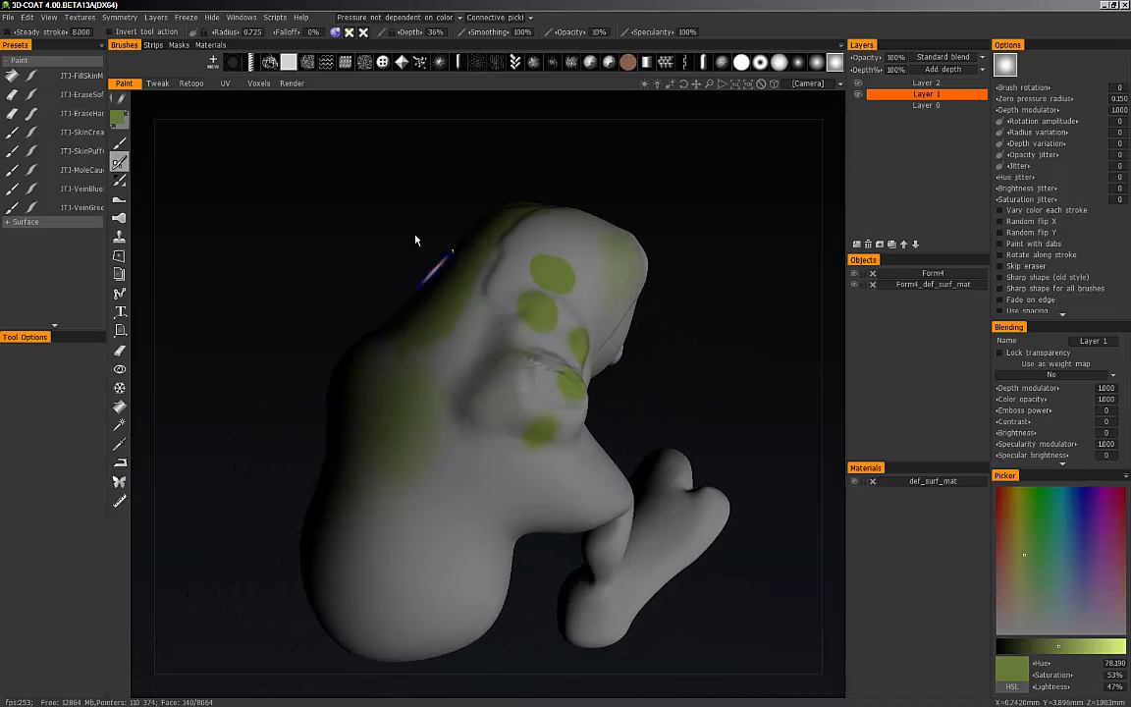
Turn off depth and turn on specularity, and brush a glossy patch on the creature's back at radius 0.903.
{"action": "left_click", "coordinate": [336, 33]}
{"action": "left_click", "coordinate": [364, 32]}
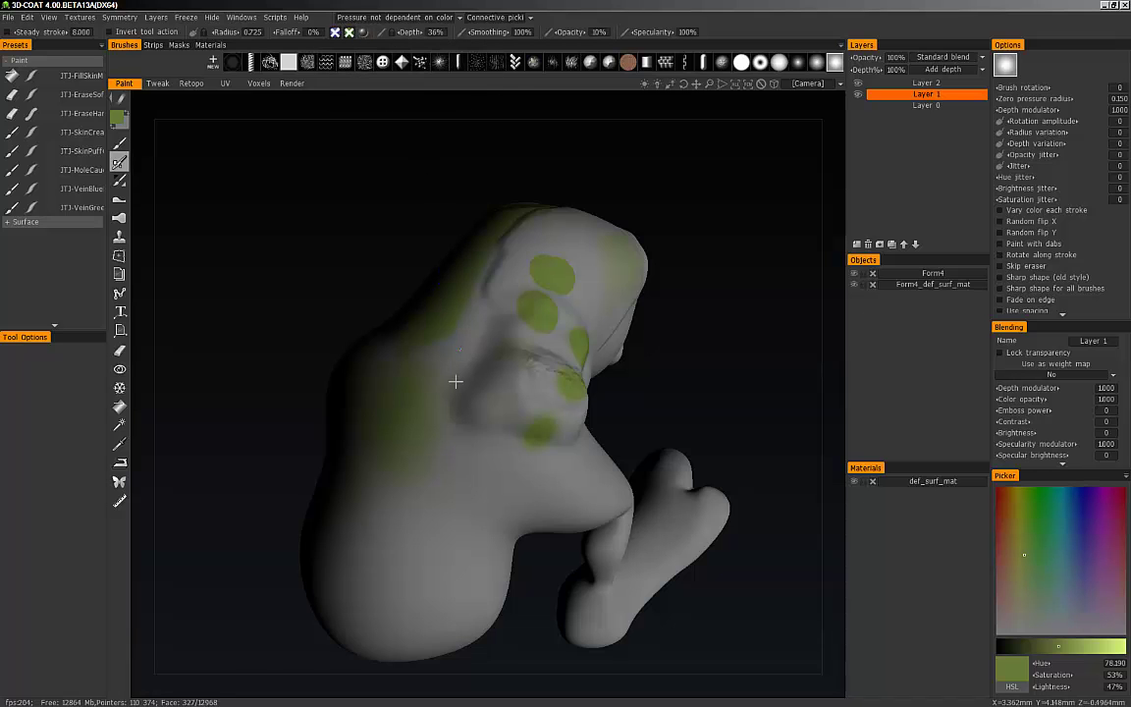
{"action": "mouse_move", "coordinate": [455, 379]}
{"action": "left_mouse_down", "text": "alt"}
{"action": "mouse_move", "coordinate": [525, 359]}
{"action": "mouse_move", "coordinate": [454, 380]}
{"action": "mouse_move", "coordinate": [517, 366]}
{"action": "mouse_move", "coordinate": [459, 364]}
{"action": "mouse_move", "coordinate": [498, 341]}
{"action": "mouse_move", "coordinate": [508, 356]}
{"action": "mouse_move", "coordinate": [499, 405]}
{"action": "left_mouse_up", "text": "alt"}
{"action": "mouse_move", "coordinate": [573, 353]}
{"action": "left_mouse_down", "text": "alt"}
{"action": "mouse_move", "coordinate": [481, 386]}
{"action": "mouse_move", "coordinate": [490, 386]}
{"action": "left_mouse_up", "text": "alt"}
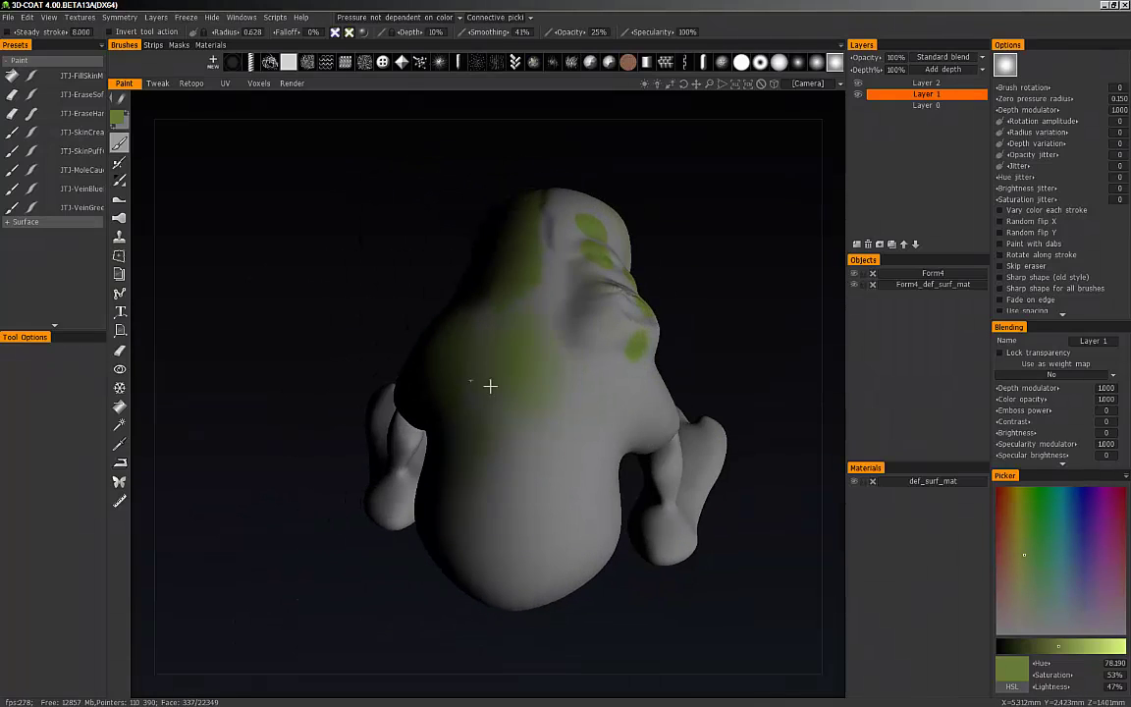
{"action": "mouse_move", "coordinate": [553, 419]}
{"action": "left_mouse_down", "text": "alt"}
{"action": "mouse_move", "coordinate": [498, 397]}
{"action": "mouse_move", "coordinate": [507, 359]}
{"action": "left_mouse_up", "text": "alt"}
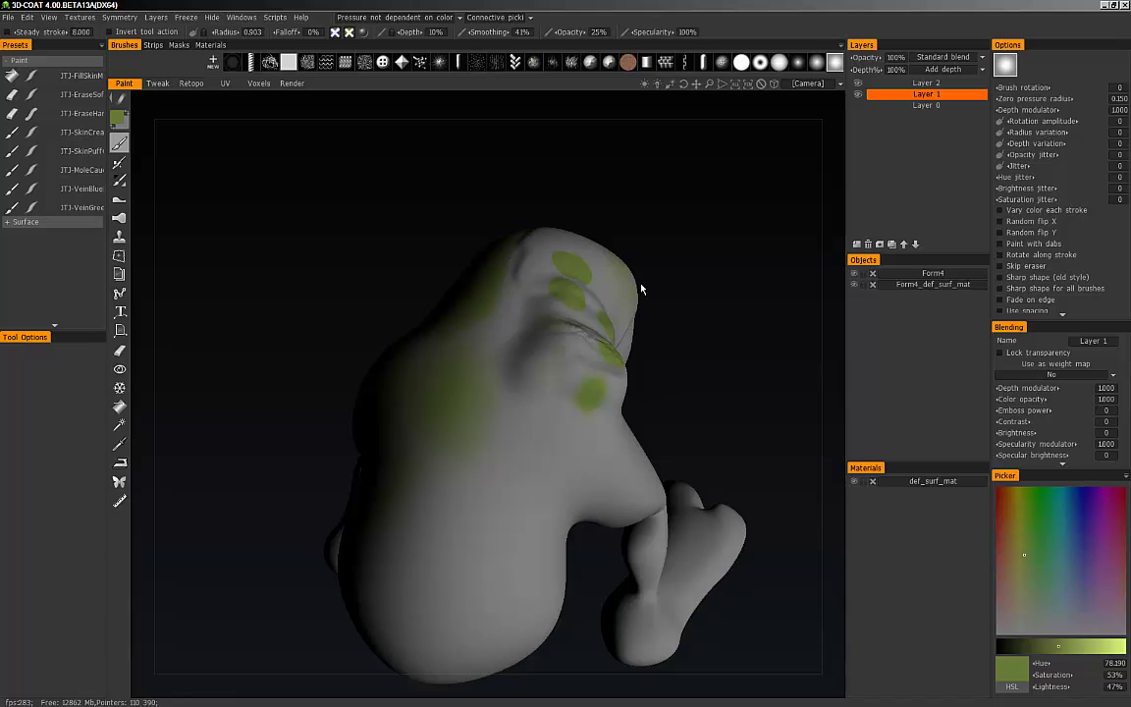
{"action": "left_click_drag", "start_coordinate": [514, 407], "coordinate": [513, 371], "text": "alt"}
{"action": "right_click_drag", "start_coordinate": [513, 372], "coordinate": [525, 392], "text": "alt"}
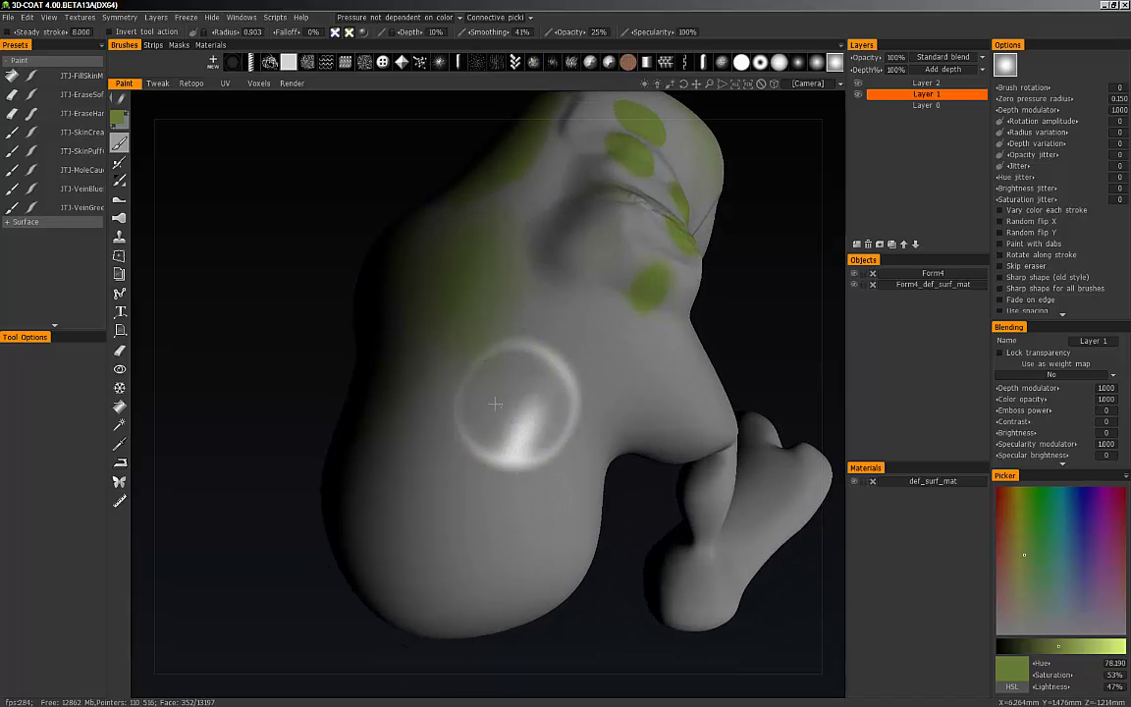
{"action": "mouse_move", "coordinate": [495, 403]}
{"action": "left_mouse_down", "text": "alt"}
{"action": "mouse_move", "coordinate": [439, 428]}
{"action": "mouse_move", "coordinate": [477, 424]}
{"action": "mouse_move", "coordinate": [469, 402]}
{"action": "mouse_move", "coordinate": [442, 404]}
{"action": "mouse_move", "coordinate": [476, 413]}
{"action": "mouse_move", "coordinate": [417, 395]}
{"action": "mouse_move", "coordinate": [462, 421]}
{"action": "mouse_move", "coordinate": [434, 407]}
{"action": "mouse_move", "coordinate": [439, 376]}
{"action": "mouse_move", "coordinate": [448, 388]}
{"action": "mouse_move", "coordinate": [458, 376]}
{"action": "mouse_move", "coordinate": [456, 389]}
{"action": "mouse_move", "coordinate": [471, 384]}
{"action": "left_mouse_up", "text": "alt"}
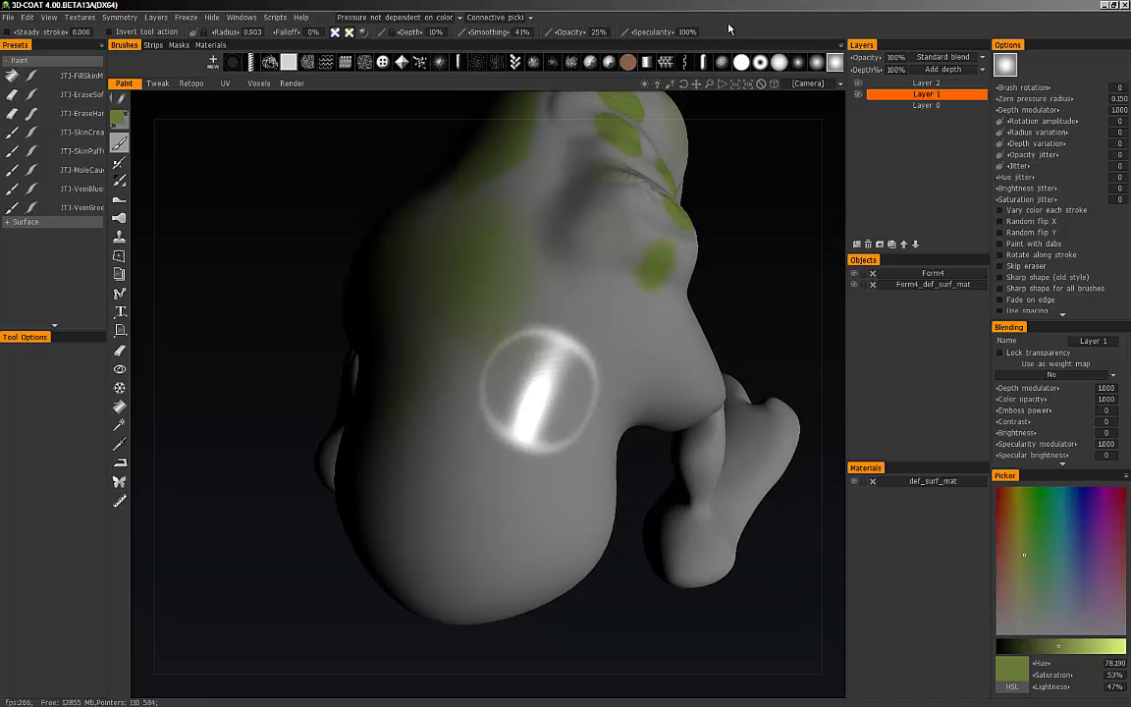
Set the specularity to 50% and brush more specular strokes on the back beside the glossy patch at radius 0.615.
{"action": "left_click", "coordinate": [686, 32]}
{"action": "type", "text": "50"}
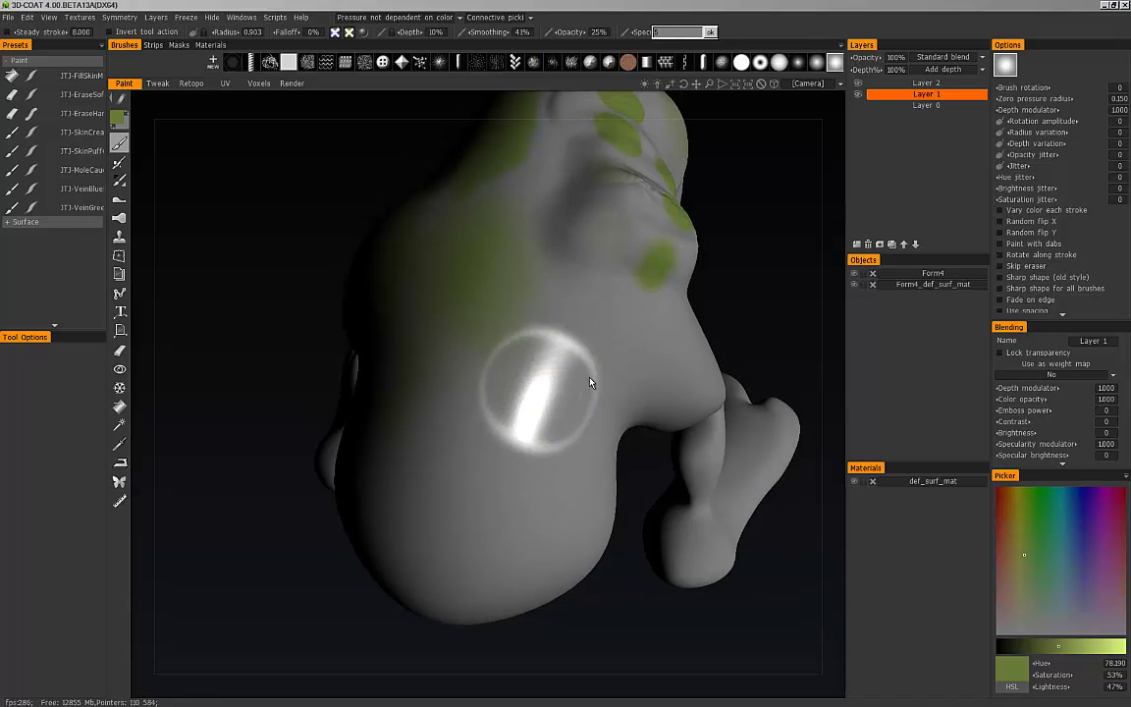
{"action": "key", "text": "Return"}
{"action": "mouse_move", "coordinate": [465, 447]}
{"action": "left_mouse_down", "text": "alt"}
{"action": "mouse_move", "coordinate": [518, 482]}
{"action": "mouse_move", "coordinate": [522, 429]}
{"action": "mouse_move", "coordinate": [503, 399]}
{"action": "left_mouse_up", "text": "alt"}
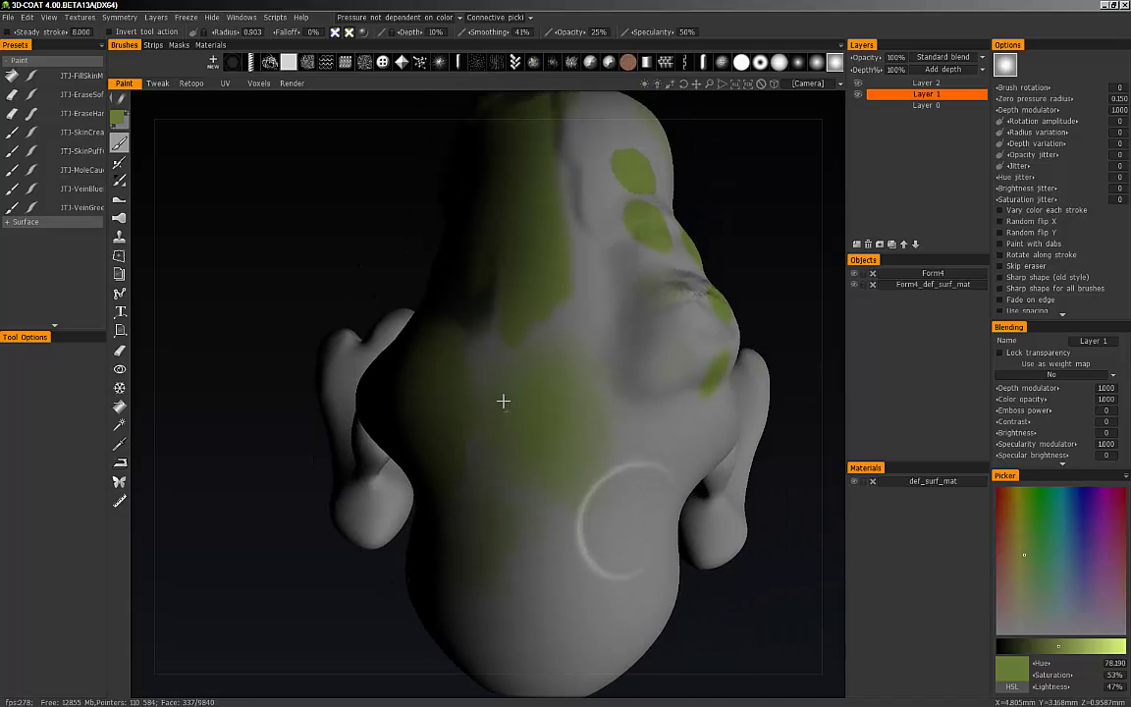
{"action": "right_click_drag", "start_coordinate": [557, 419], "coordinate": [543, 420]}
{"action": "mouse_move", "coordinate": [543, 419]}
{"action": "left_mouse_down", "text": "alt"}
{"action": "mouse_move", "coordinate": [559, 405]}
{"action": "mouse_move", "coordinate": [522, 354]}
{"action": "mouse_move", "coordinate": [583, 414]}
{"action": "mouse_move", "coordinate": [611, 381]}
{"action": "mouse_move", "coordinate": [538, 352]}
{"action": "mouse_move", "coordinate": [556, 344]}
{"action": "mouse_move", "coordinate": [577, 359]}
{"action": "mouse_move", "coordinate": [573, 389]}
{"action": "mouse_move", "coordinate": [549, 404]}
{"action": "mouse_move", "coordinate": [566, 394]}
{"action": "mouse_move", "coordinate": [503, 378]}
{"action": "mouse_move", "coordinate": [564, 402]}
{"action": "mouse_move", "coordinate": [543, 390]}
{"action": "mouse_move", "coordinate": [578, 420]}
{"action": "mouse_move", "coordinate": [525, 385]}
{"action": "left_mouse_up", "text": "alt"}
{"action": "mouse_move", "coordinate": [534, 418]}
{"action": "left_mouse_down", "text": "alt"}
{"action": "mouse_move", "coordinate": [556, 434]}
{"action": "mouse_move", "coordinate": [533, 392]}
{"action": "mouse_move", "coordinate": [543, 374]}
{"action": "mouse_move", "coordinate": [566, 420]}
{"action": "mouse_move", "coordinate": [551, 428]}
{"action": "left_mouse_up", "text": "alt"}
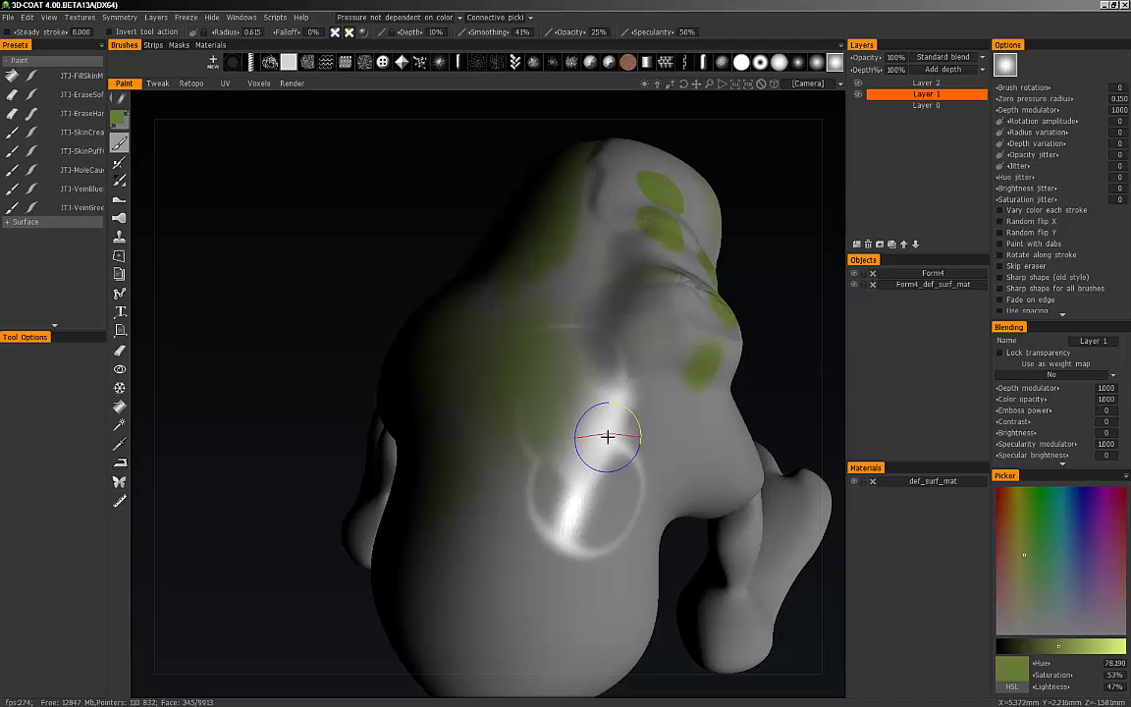
{"action": "left_click_drag", "start_coordinate": [579, 368], "coordinate": [607, 392], "text": "alt"}
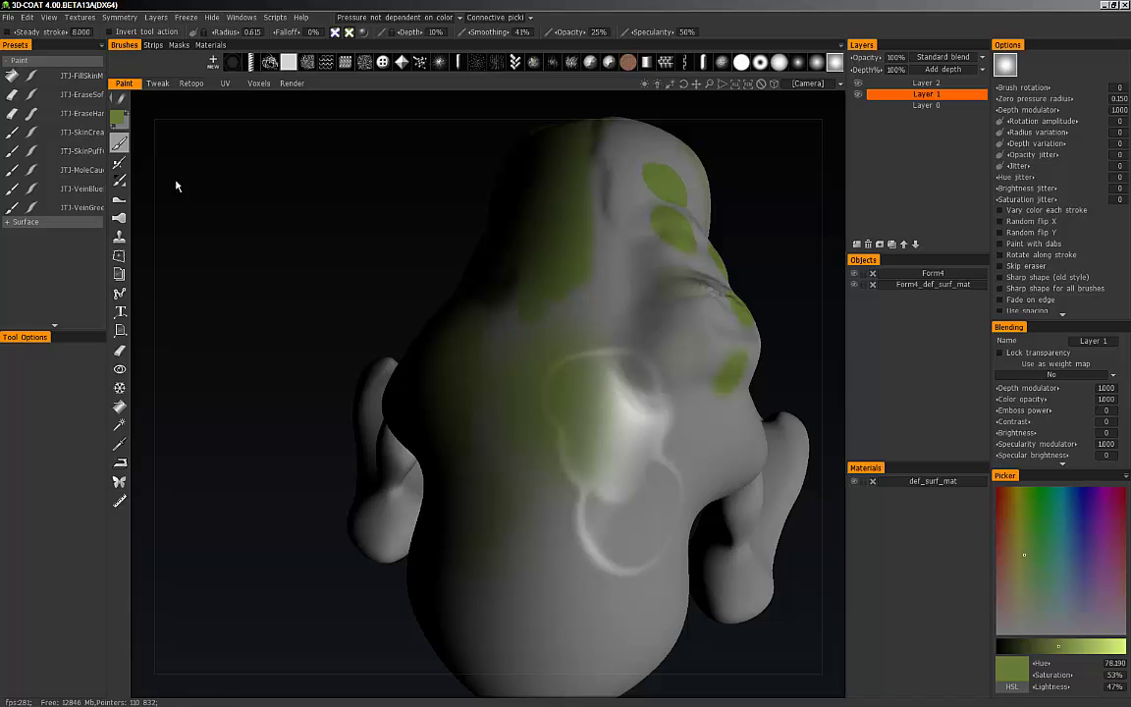
{"action": "left_click_drag", "start_coordinate": [477, 326], "coordinate": [546, 337], "text": "alt"}
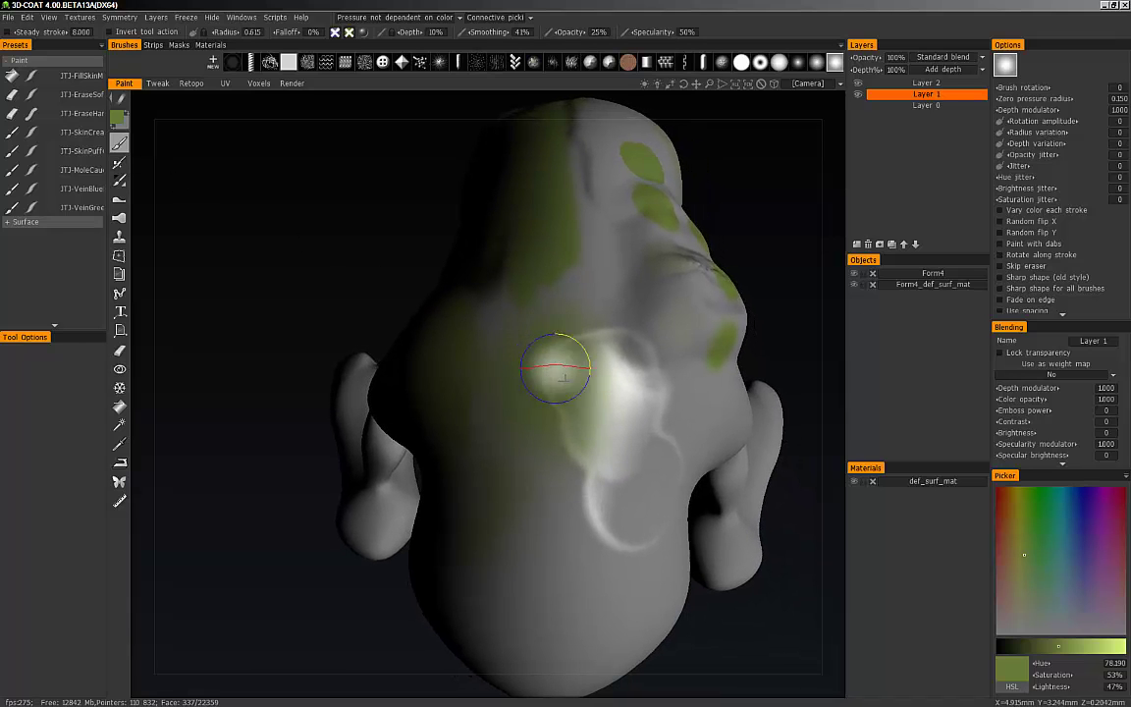
Switch to the airbrush, set its specularity to 10% and spray over the glossy area on the back.
{"action": "mouse_move", "coordinate": [599, 404]}
{"action": "middle_mouse_down"}
{"action": "mouse_move", "coordinate": [553, 445]}
{"action": "mouse_move", "coordinate": [574, 367]}
{"action": "mouse_move", "coordinate": [508, 354]}
{"action": "middle_mouse_up"}
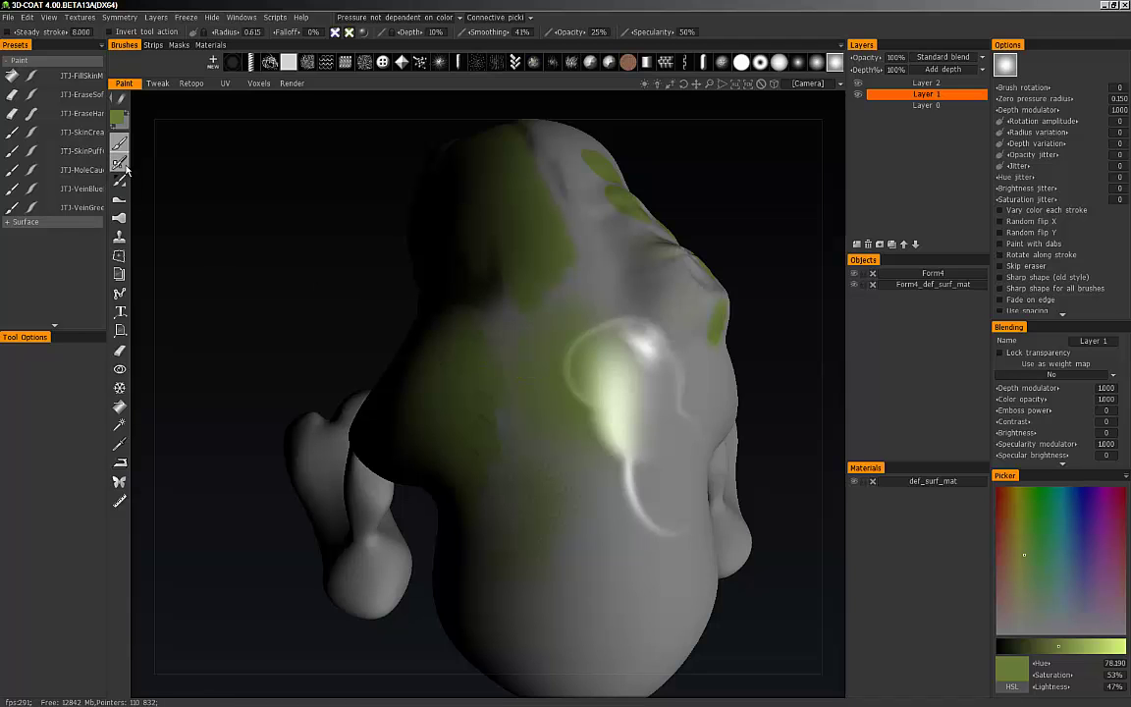
{"action": "mouse_move", "coordinate": [357, 354]}
{"action": "middle_mouse_down"}
{"action": "mouse_move", "coordinate": [495, 376]}
{"action": "mouse_move", "coordinate": [538, 262]}
{"action": "middle_mouse_up"}
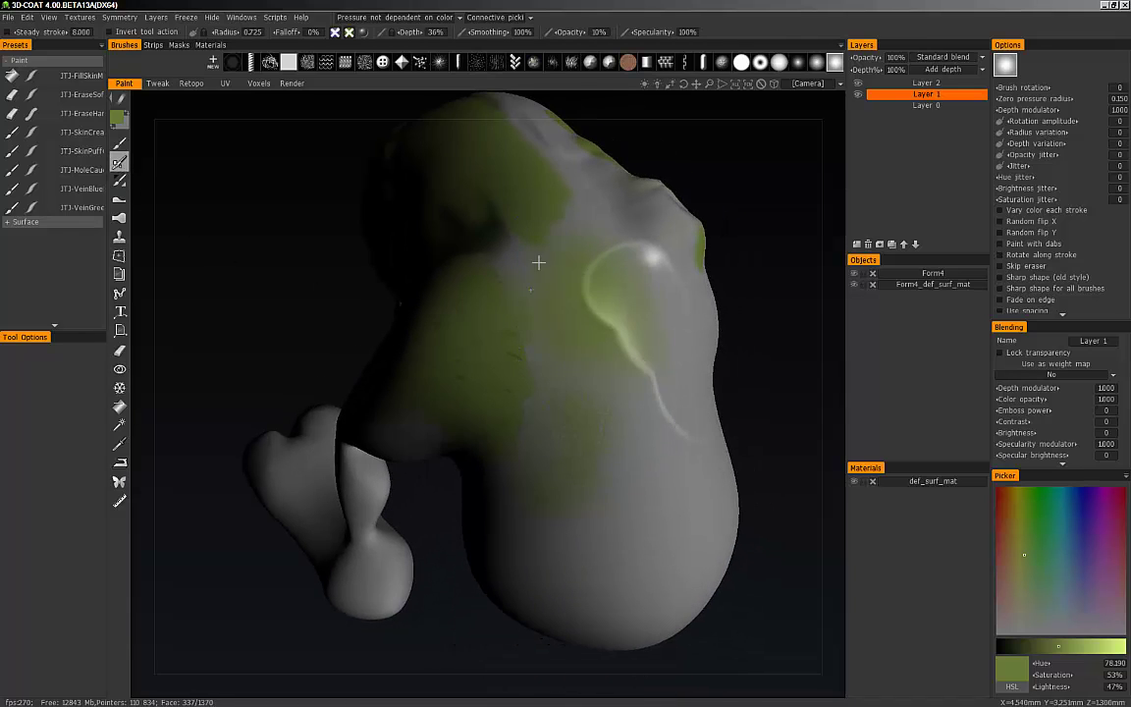
{"action": "left_click", "coordinate": [692, 31]}
{"action": "type", "text": "10"}
{"action": "key", "text": "Return"}
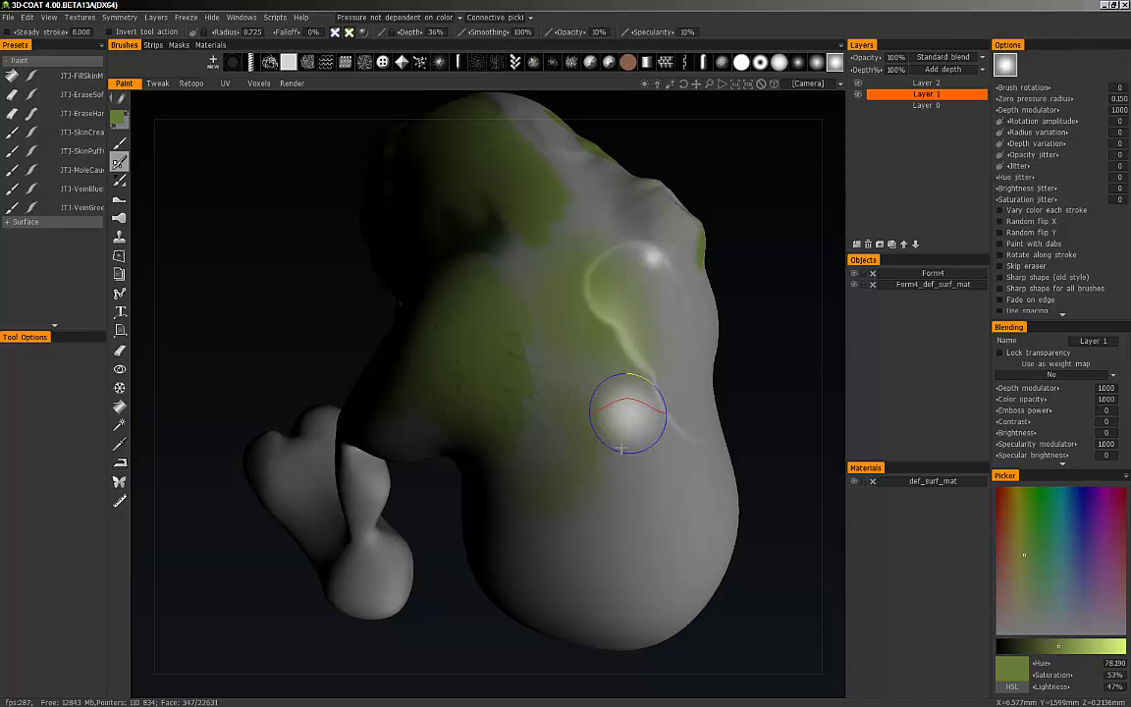
{"action": "mouse_move", "coordinate": [603, 464]}
{"action": "left_mouse_down", "text": "alt"}
{"action": "mouse_move", "coordinate": [609, 402]}
{"action": "mouse_move", "coordinate": [558, 445]}
{"action": "mouse_move", "coordinate": [576, 491]}
{"action": "mouse_move", "coordinate": [634, 389]}
{"action": "mouse_move", "coordinate": [583, 458]}
{"action": "left_mouse_up", "text": "alt"}
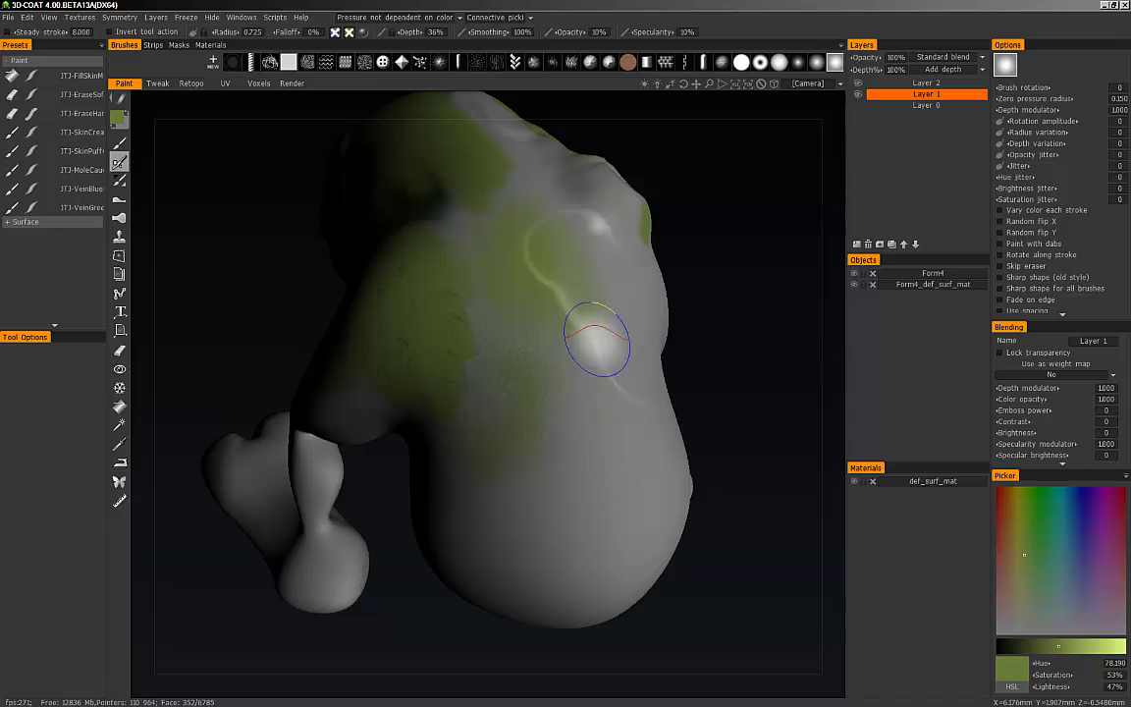
Set the airbrush specularity to 50% and spray strokes over the back below the green patches.
{"action": "left_click", "coordinate": [688, 33]}
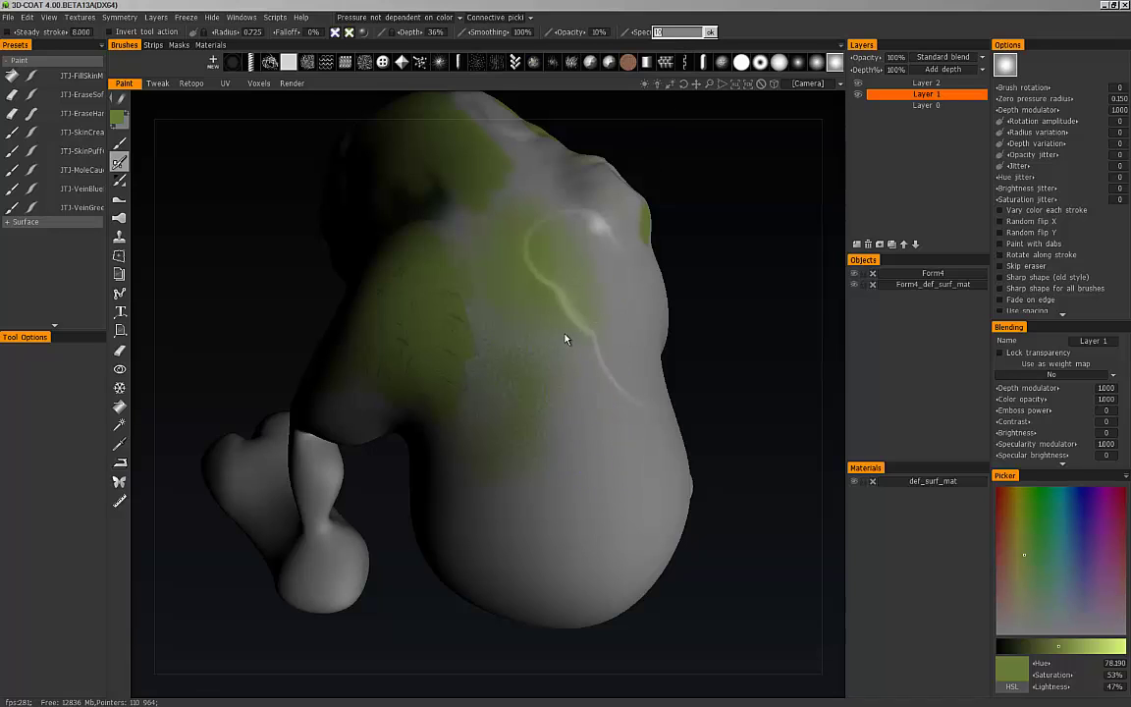
{"action": "type", "text": "50"}
{"action": "key", "text": "Return"}
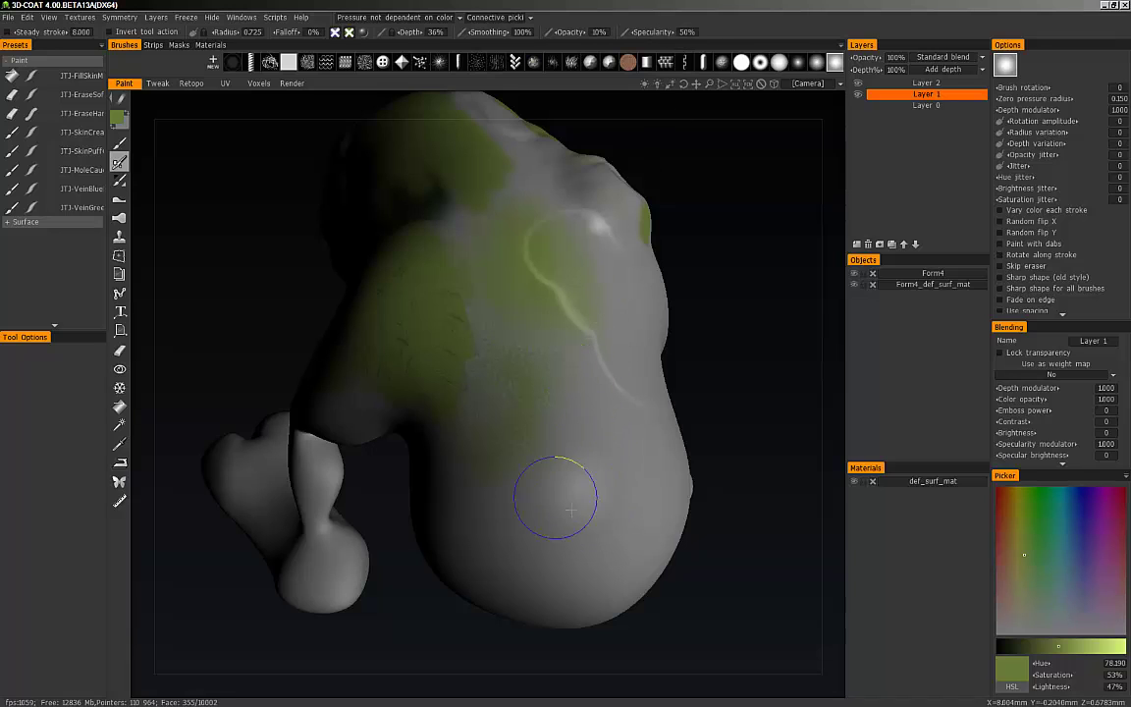
{"action": "mouse_move", "coordinate": [563, 404]}
{"action": "left_mouse_down", "text": "alt"}
{"action": "mouse_move", "coordinate": [557, 374]}
{"action": "mouse_move", "coordinate": [586, 391]}
{"action": "mouse_move", "coordinate": [573, 399]}
{"action": "left_mouse_up", "text": "alt"}
{"action": "middle_click_drag", "start_coordinate": [564, 427], "coordinate": [550, 461]}
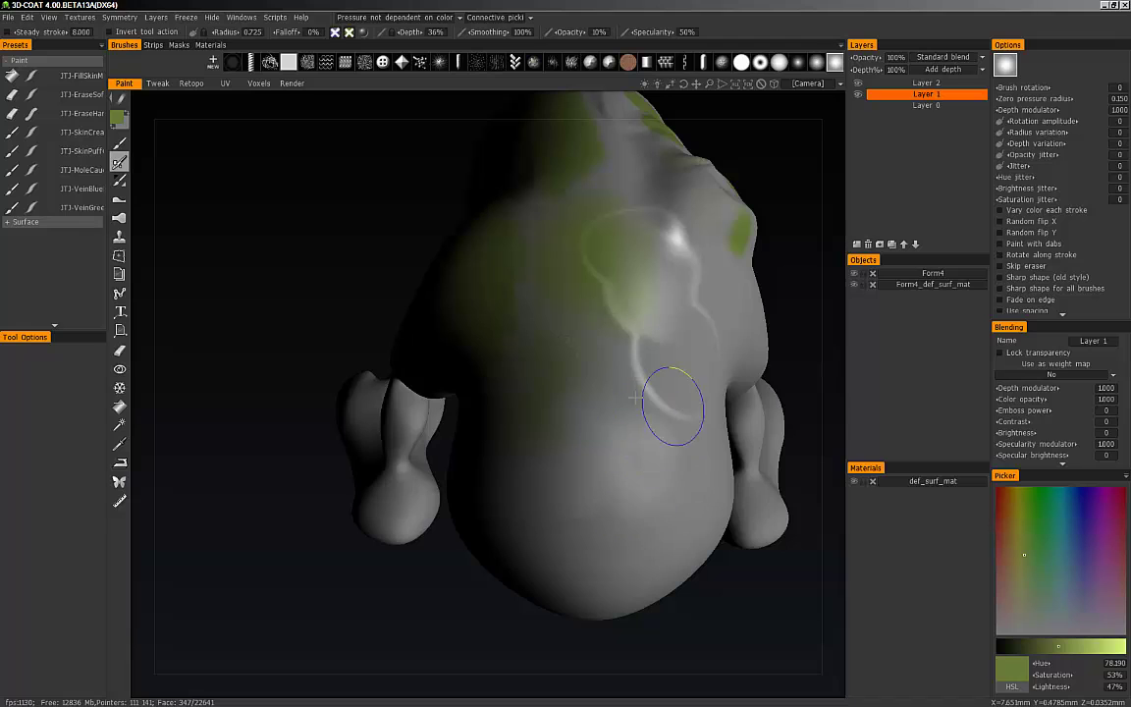
{"action": "left_click_drag", "start_coordinate": [534, 360], "coordinate": [556, 351], "text": "alt"}
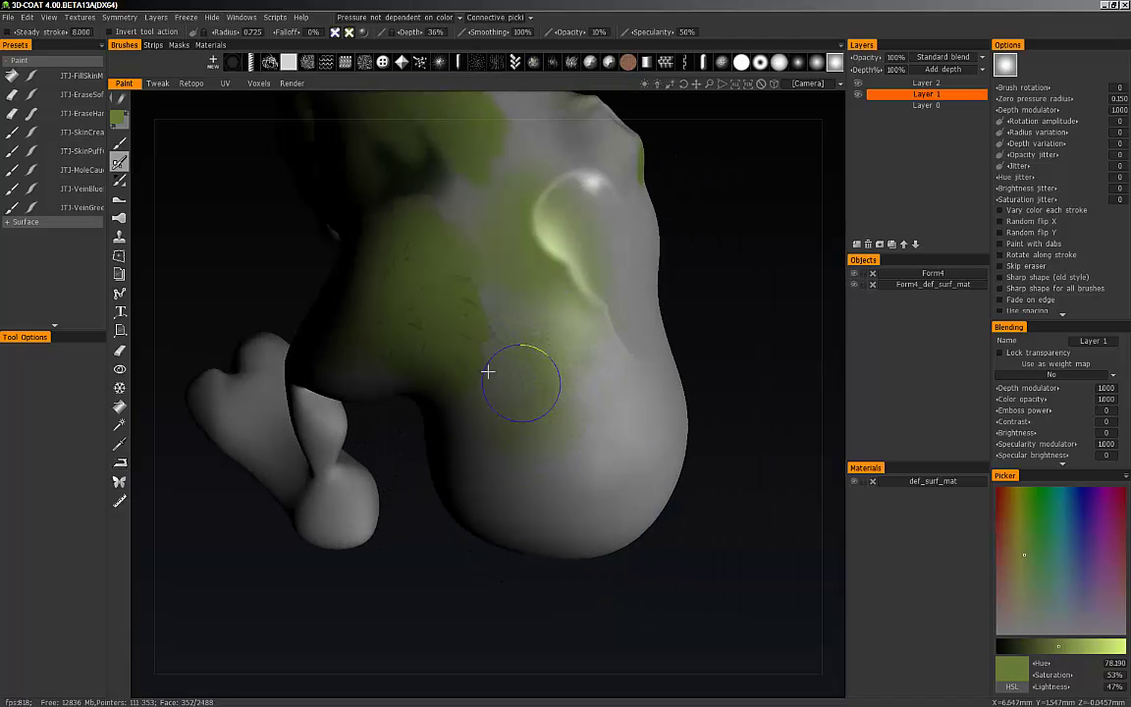
{"action": "left_click_drag", "start_coordinate": [548, 340], "coordinate": [561, 349], "text": "alt"}
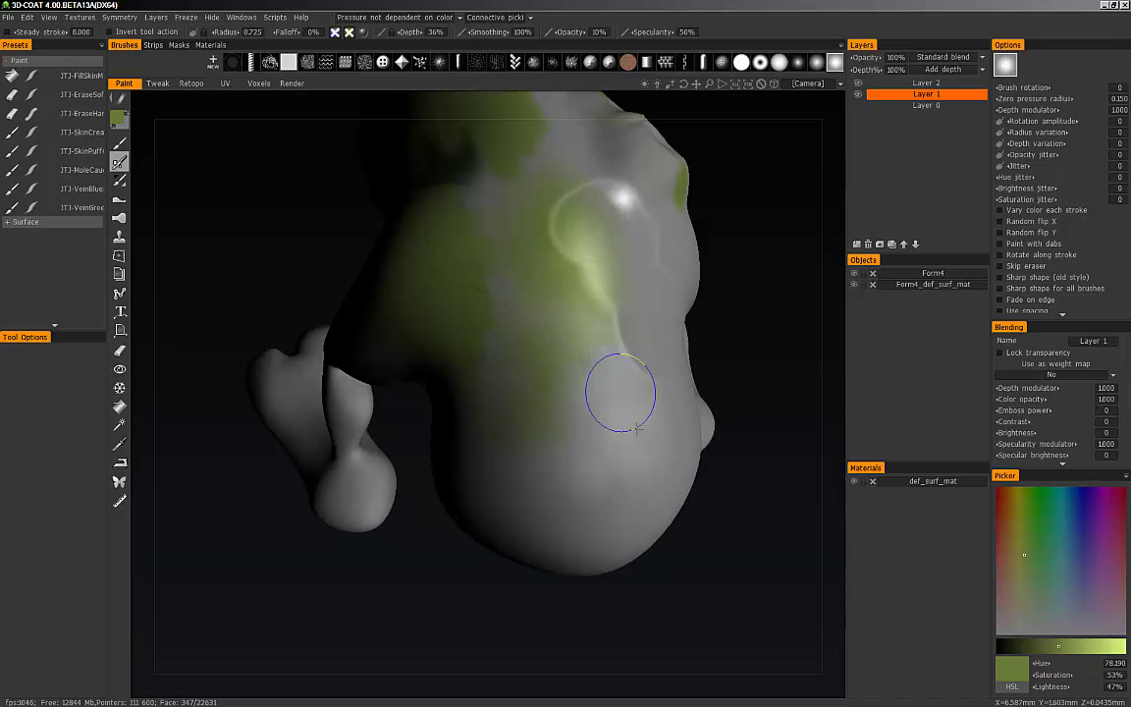
Airbrush specularity widely across the rounded rear end and toward the adjoining leg to spread the sheen.
{"action": "mouse_move", "coordinate": [558, 394]}
{"action": "middle_mouse_down"}
{"action": "mouse_move", "coordinate": [555, 313]}
{"action": "mouse_move", "coordinate": [530, 364]}
{"action": "mouse_move", "coordinate": [536, 416]}
{"action": "middle_mouse_up"}
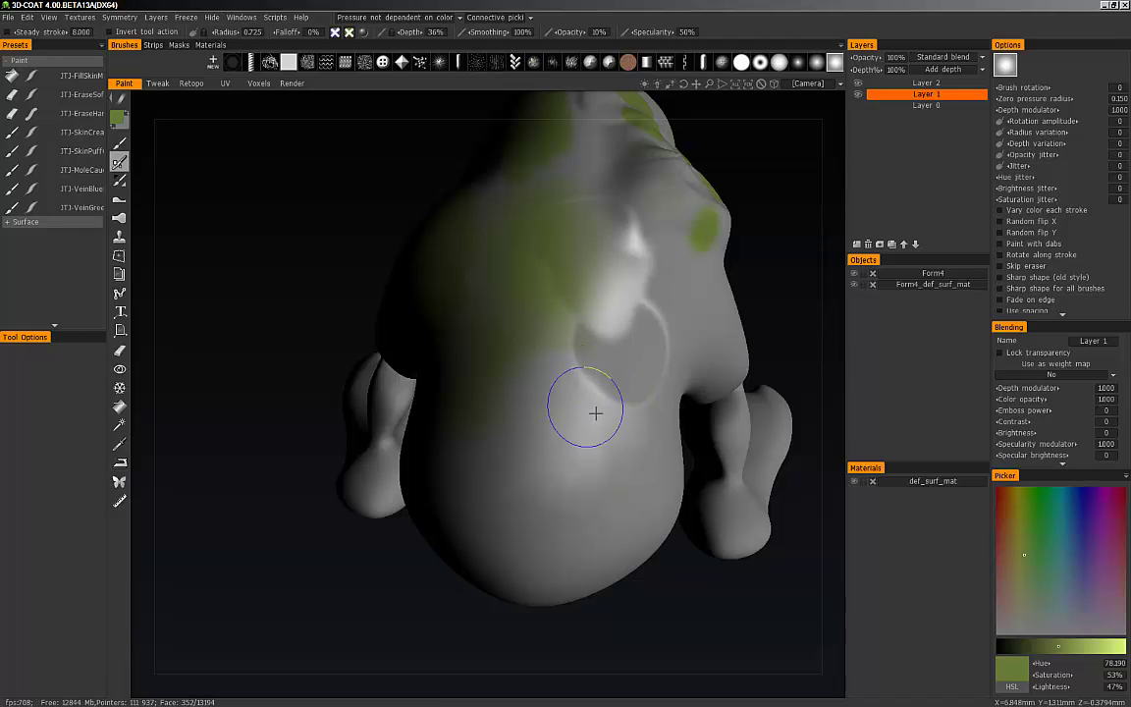
{"action": "mouse_move", "coordinate": [633, 413]}
{"action": "middle_mouse_down"}
{"action": "mouse_move", "coordinate": [618, 389]}
{"action": "mouse_move", "coordinate": [632, 428]}
{"action": "mouse_move", "coordinate": [614, 417]}
{"action": "mouse_move", "coordinate": [642, 428]}
{"action": "mouse_move", "coordinate": [584, 448]}
{"action": "mouse_move", "coordinate": [577, 476]}
{"action": "middle_mouse_up"}
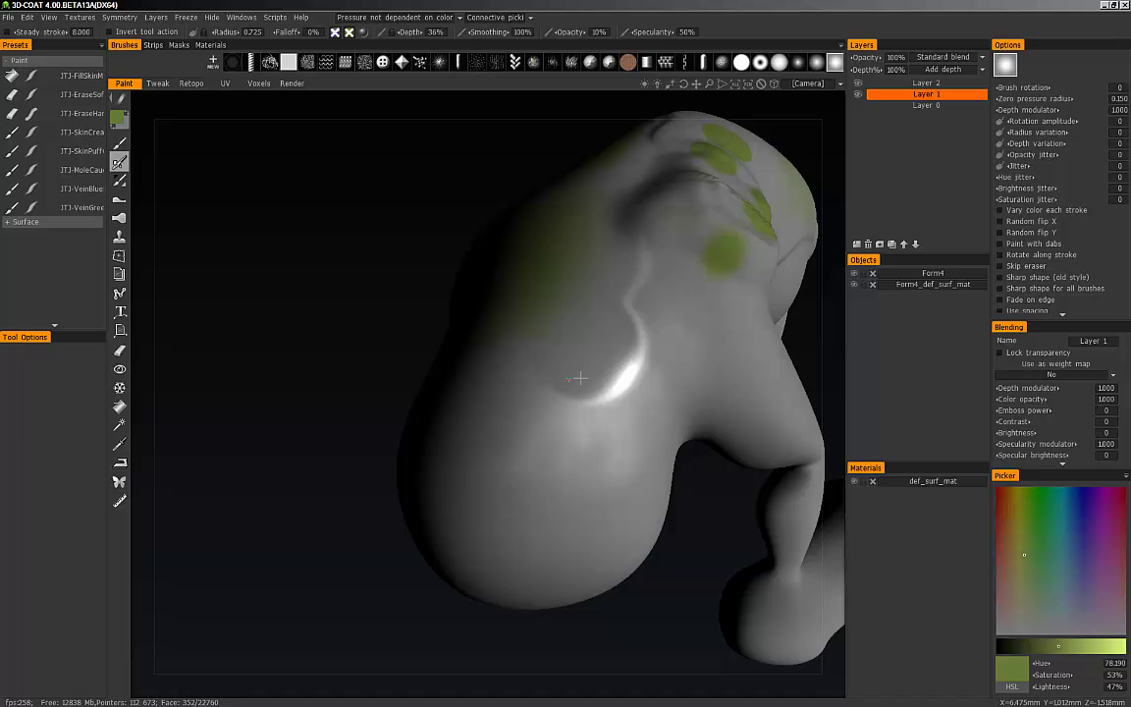
{"action": "mouse_move", "coordinate": [580, 378]}
{"action": "middle_mouse_down"}
{"action": "mouse_move", "coordinate": [589, 386]}
{"action": "mouse_move", "coordinate": [563, 419]}
{"action": "middle_mouse_up"}
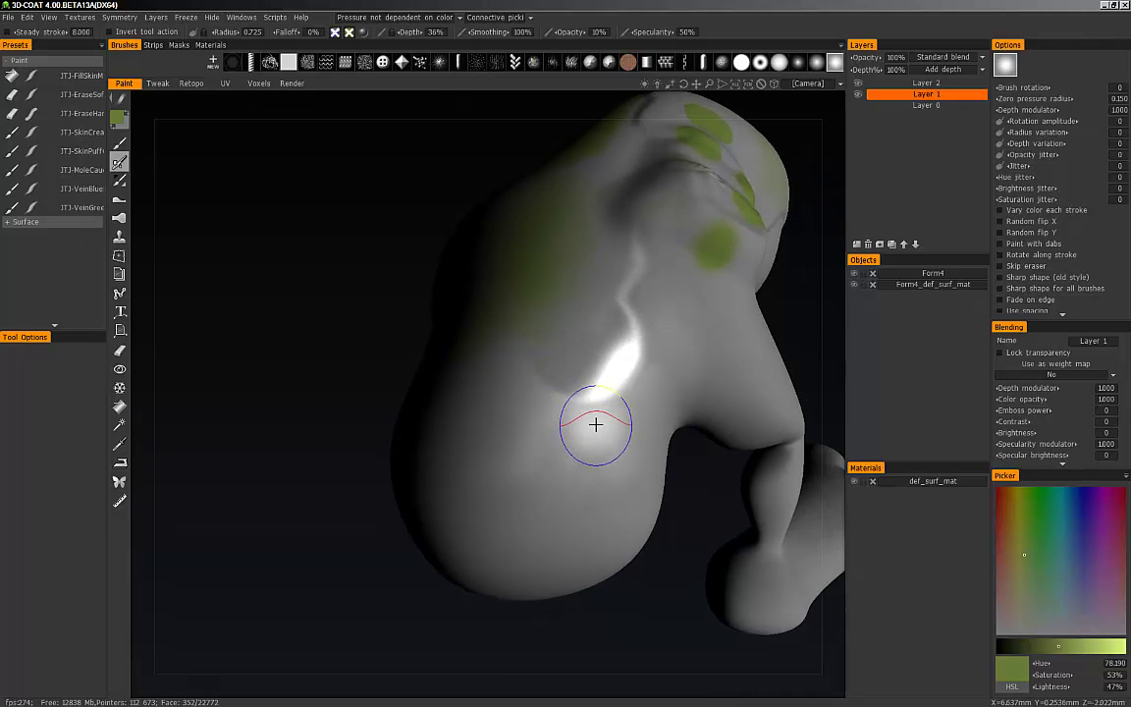
{"action": "mouse_move", "coordinate": [606, 420]}
{"action": "middle_mouse_down"}
{"action": "mouse_move", "coordinate": [543, 429]}
{"action": "mouse_move", "coordinate": [583, 467]}
{"action": "middle_mouse_up"}
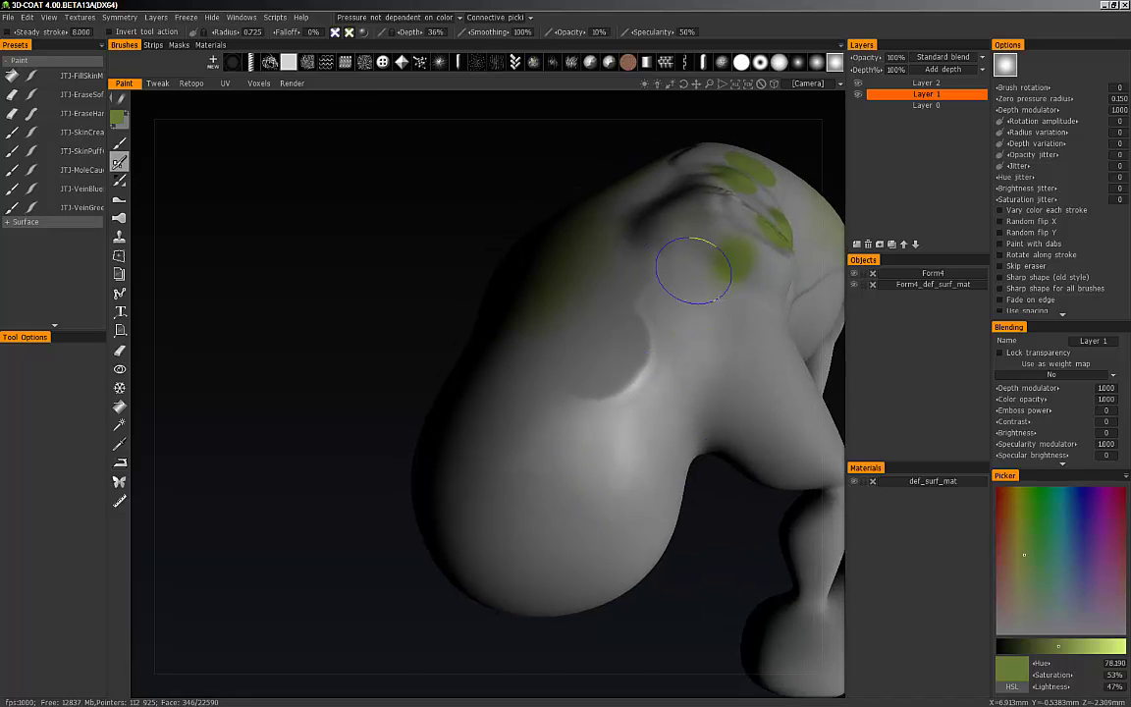
{"action": "mouse_move", "coordinate": [694, 271]}
{"action": "middle_mouse_down"}
{"action": "mouse_move", "coordinate": [617, 319]}
{"action": "mouse_move", "coordinate": [573, 294]}
{"action": "middle_mouse_up"}
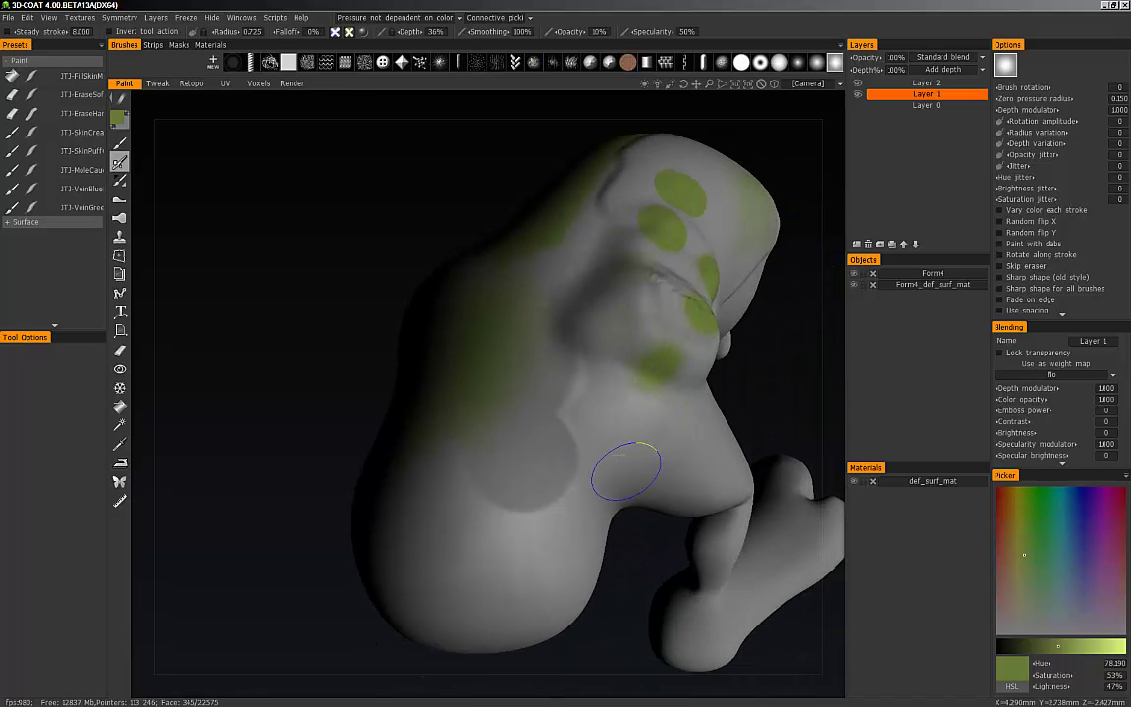
{"action": "mouse_move", "coordinate": [563, 425]}
{"action": "middle_mouse_down"}
{"action": "mouse_move", "coordinate": [574, 421]}
{"action": "mouse_move", "coordinate": [580, 457]}
{"action": "mouse_move", "coordinate": [563, 462]}
{"action": "middle_mouse_up"}
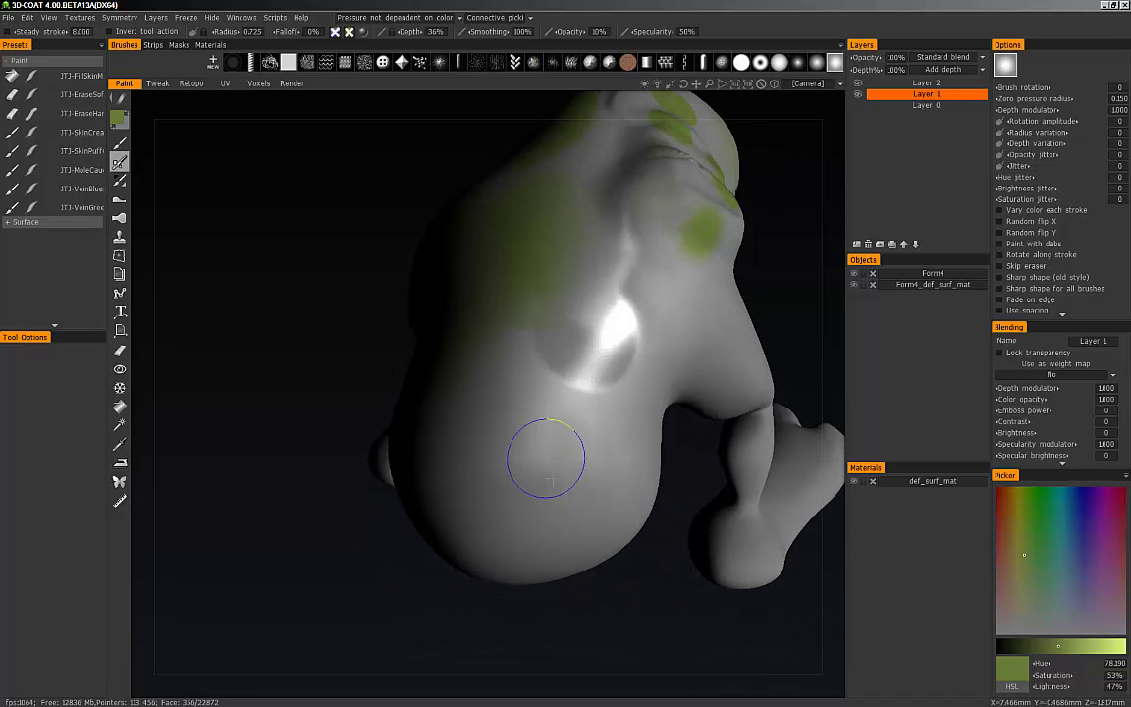
{"action": "mouse_move", "coordinate": [462, 455]}
{"action": "middle_mouse_down"}
{"action": "mouse_move", "coordinate": [525, 463]}
{"action": "mouse_move", "coordinate": [597, 494]}
{"action": "middle_mouse_up"}
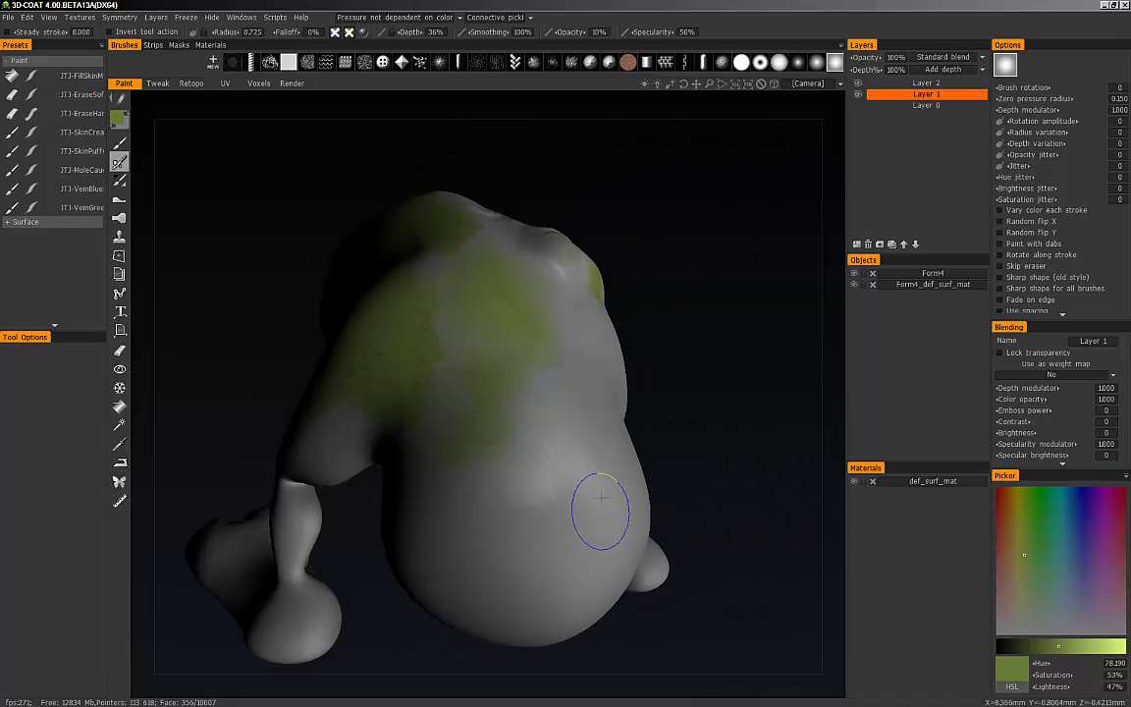
{"action": "mouse_move", "coordinate": [500, 512]}
{"action": "middle_mouse_down"}
{"action": "mouse_move", "coordinate": [548, 468]}
{"action": "mouse_move", "coordinate": [577, 501]}
{"action": "middle_mouse_up"}
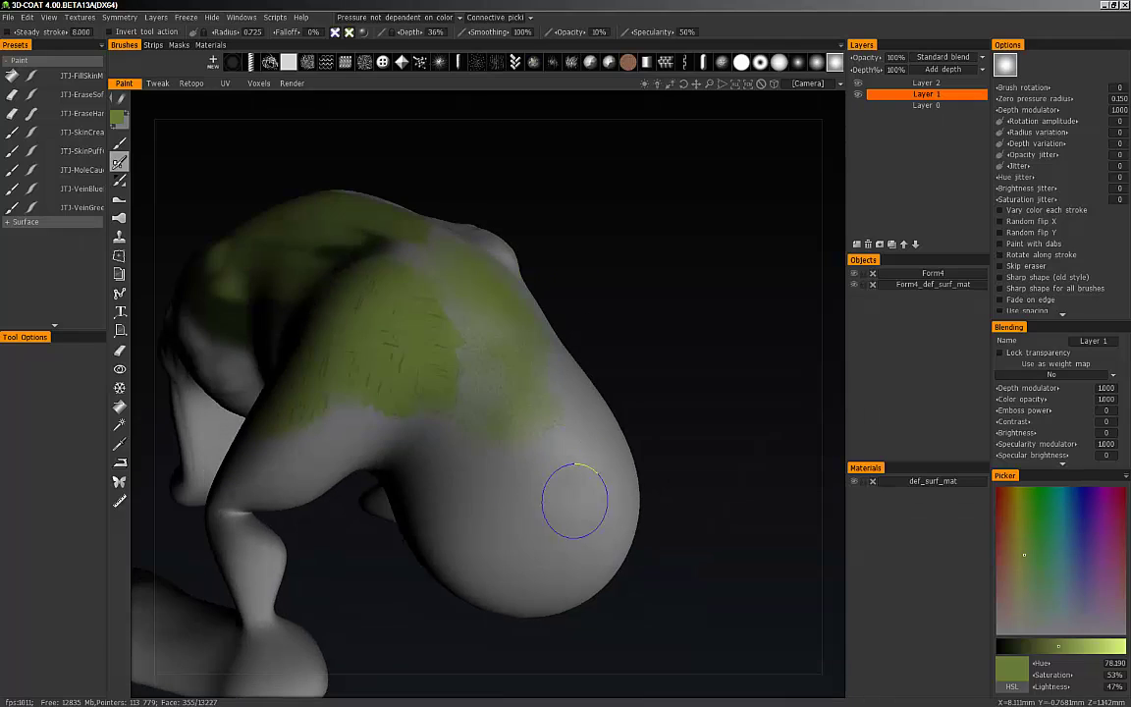